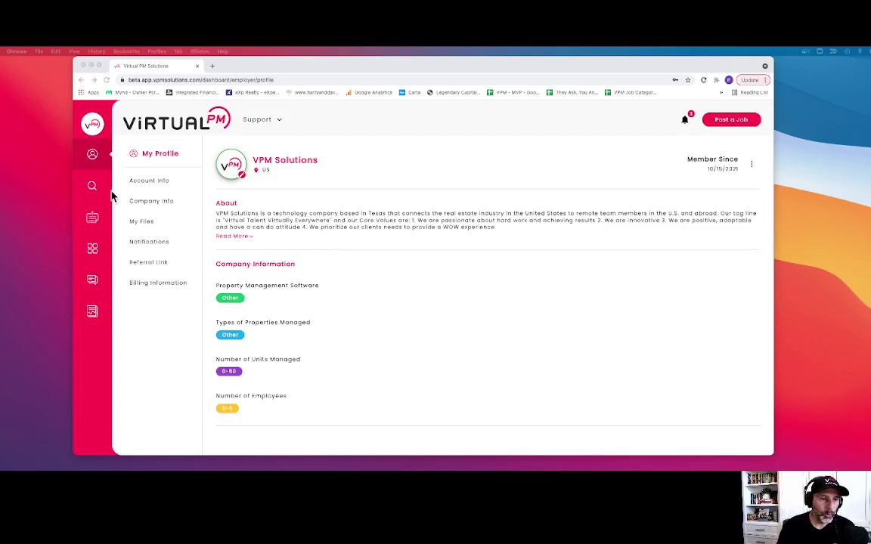
From the jobs with hiring status, open the October 15 maintenance coordinator job's workspace and view its applications.
{"action": "left_click", "coordinate": [92, 220]}
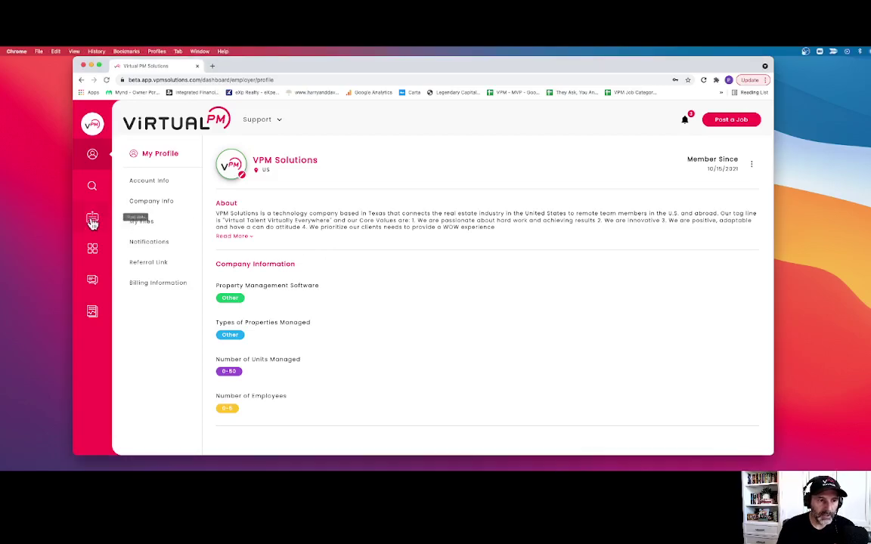
{"action": "left_click", "coordinate": [92, 221]}
{"action": "left_click", "coordinate": [92, 248]}
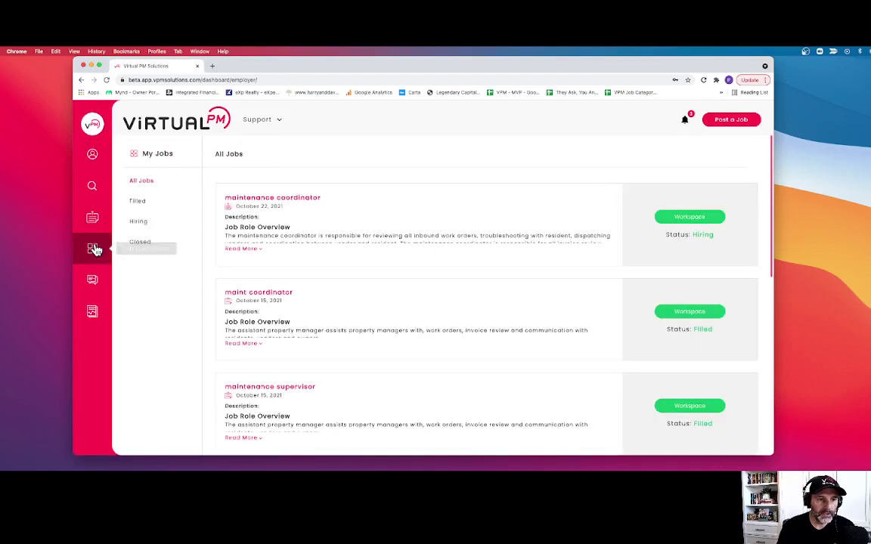
{"action": "left_click", "coordinate": [140, 222]}
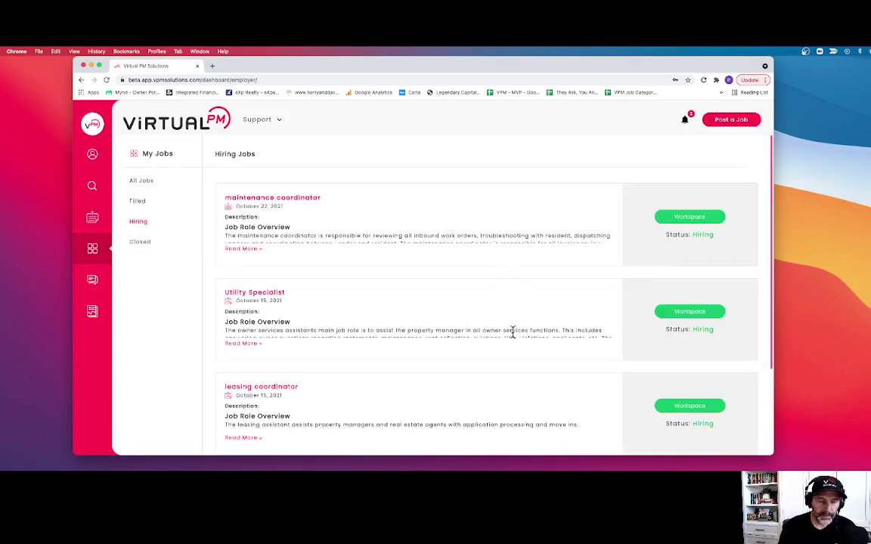
{"action": "scroll", "coordinate": [525, 329], "scroll_direction": "down", "scroll_amount": 3}
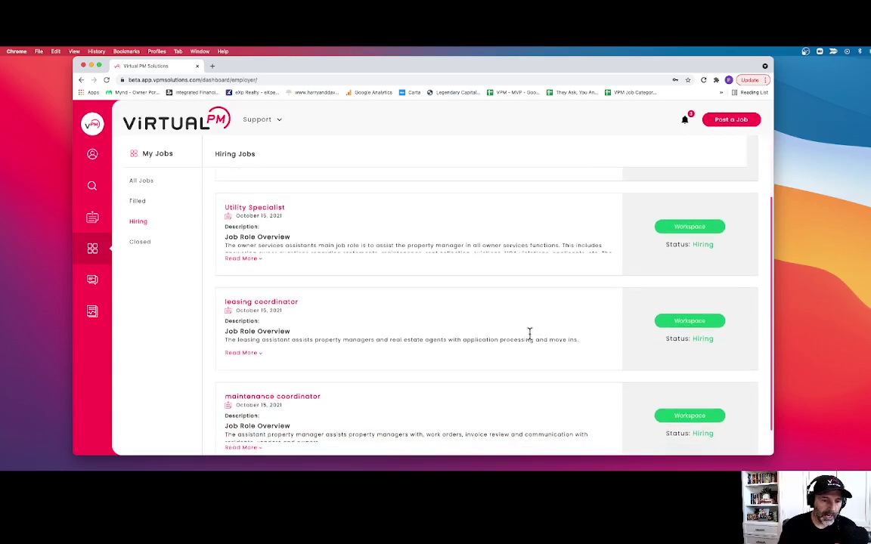
{"action": "scroll", "coordinate": [530, 337], "scroll_direction": "down", "scroll_amount": 2}
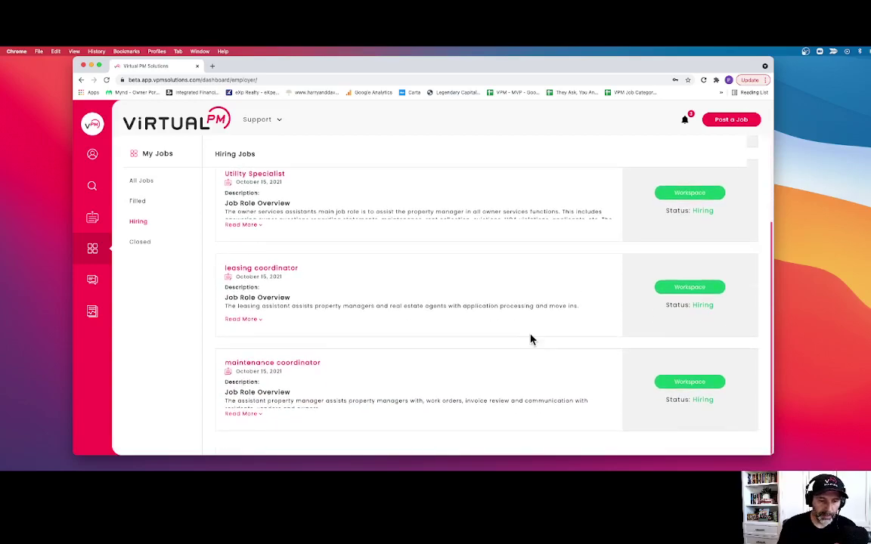
{"action": "left_click", "coordinate": [694, 384]}
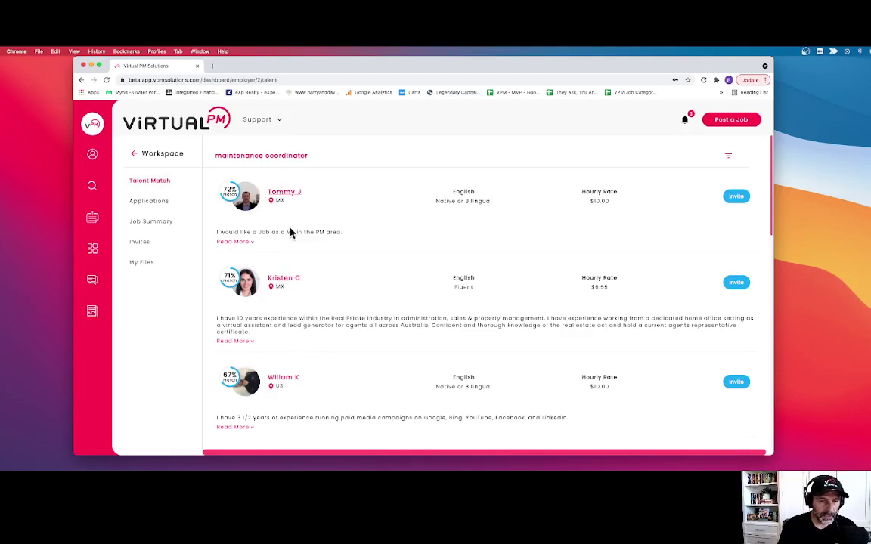
{"action": "left_click", "coordinate": [147, 203]}
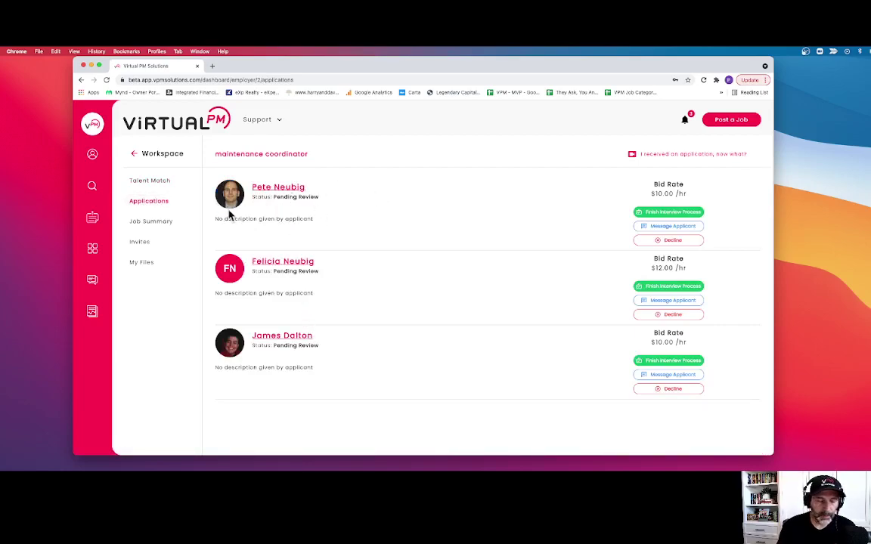
Open the application for the Utility Specialist job from its new-applicant notification.
{"action": "left_click", "coordinate": [686, 122]}
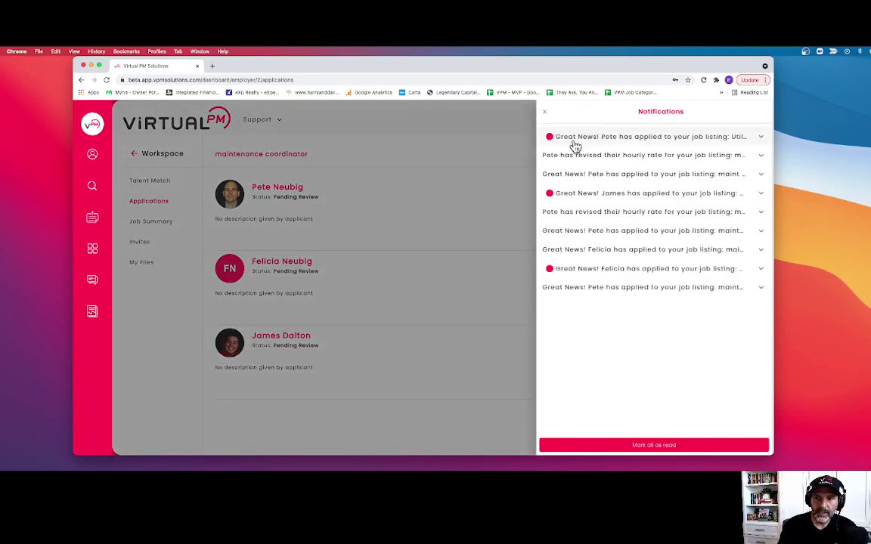
{"action": "left_click", "coordinate": [575, 139]}
{"action": "left_click", "coordinate": [596, 197]}
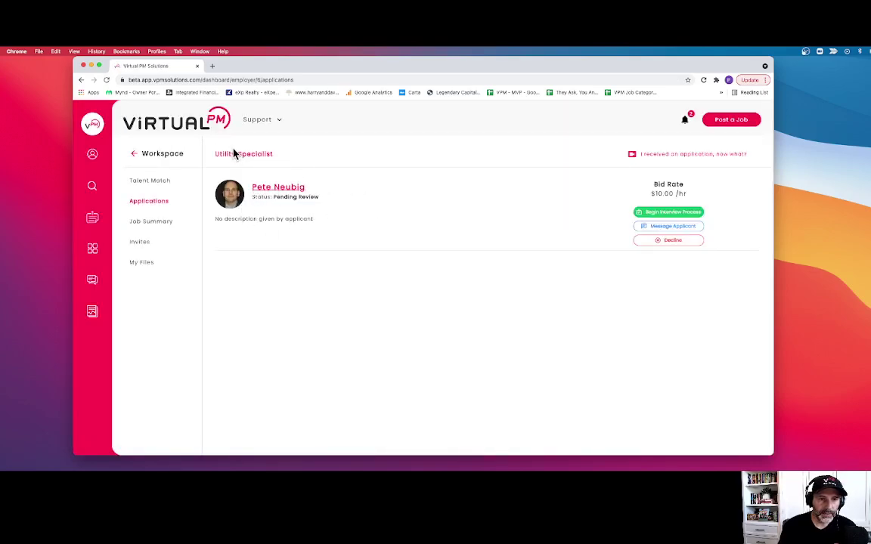
{"action": "left_click_drag", "start_coordinate": [277, 155], "coordinate": [210, 157]}
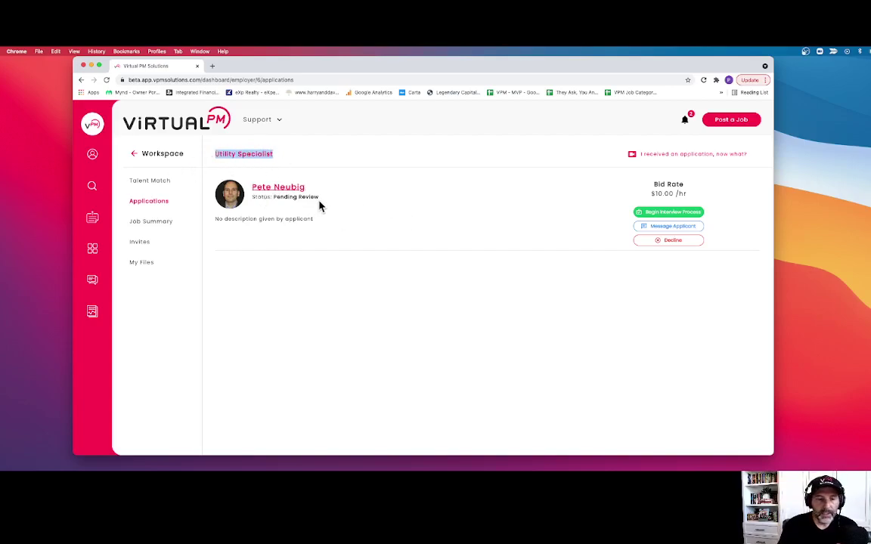
Review the Utility Specialist applicant's profile, including skills, languages and video resume, and close it.
{"action": "left_click", "coordinate": [278, 194]}
{"action": "scroll", "coordinate": [344, 259], "scroll_direction": "down", "scroll_amount": 3}
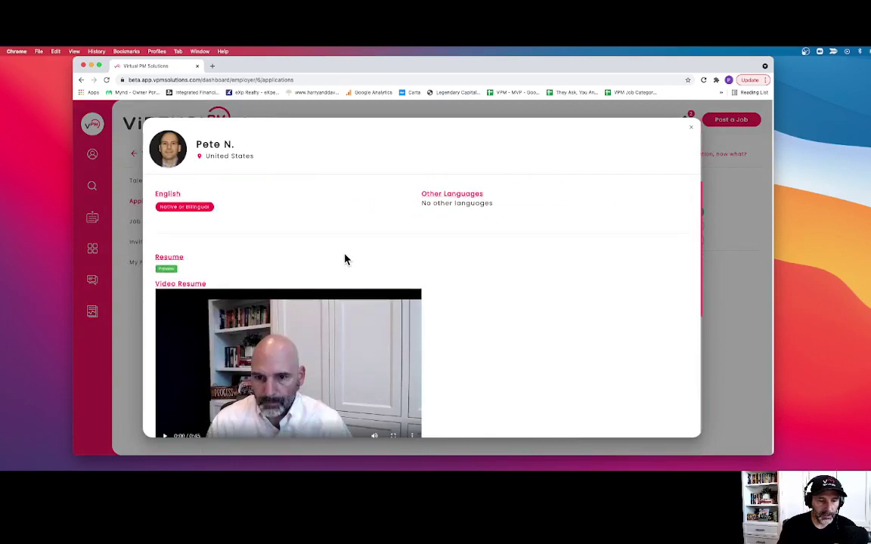
{"action": "scroll", "coordinate": [344, 260], "scroll_direction": "down", "scroll_amount": 5}
{"action": "scroll", "coordinate": [344, 259], "scroll_direction": "up", "scroll_amount": 5}
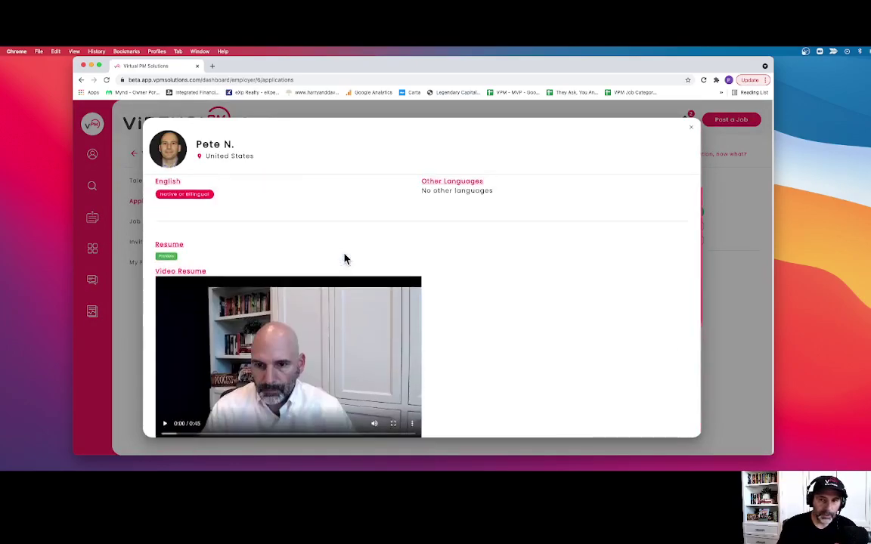
{"action": "scroll", "coordinate": [344, 259], "scroll_direction": "up", "scroll_amount": 3}
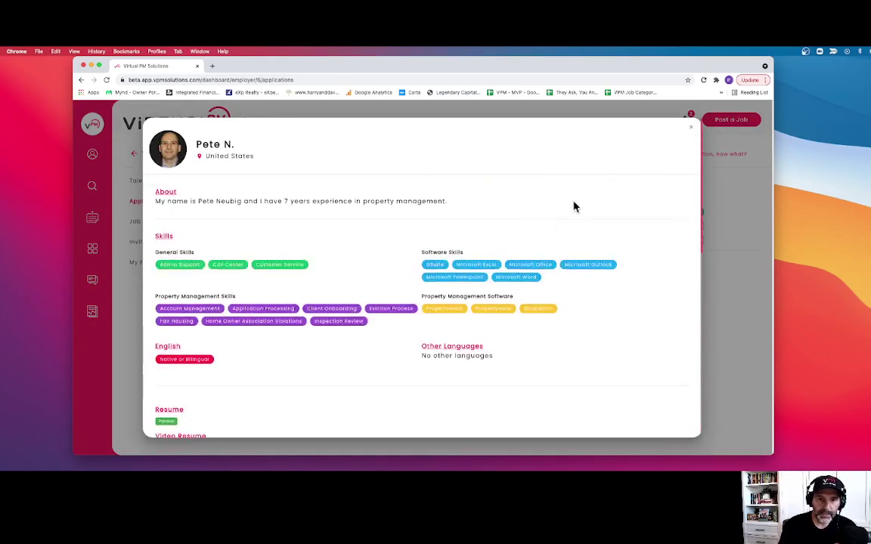
{"action": "left_click", "coordinate": [691, 131]}
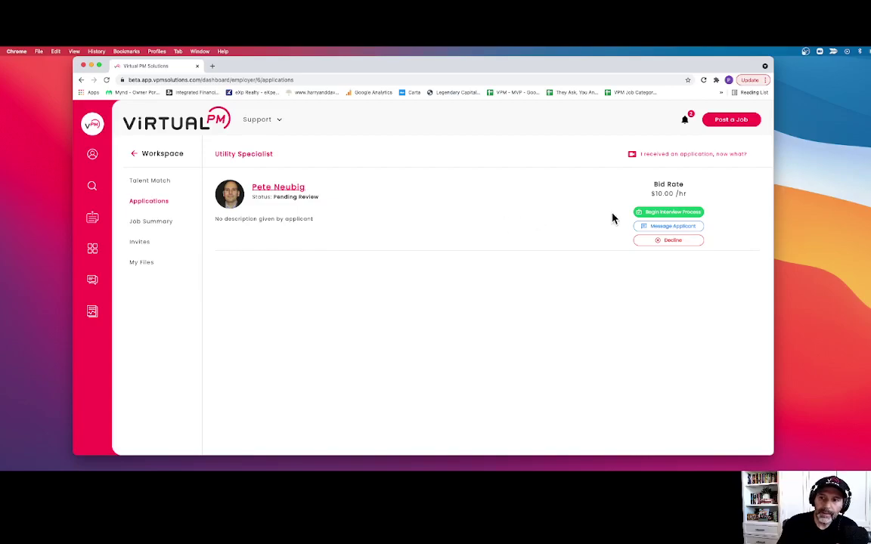
Preview the applicant's resume from the profile, look over the video resume section and close the profile.
{"action": "left_click", "coordinate": [291, 189]}
{"action": "scroll", "coordinate": [324, 313], "scroll_direction": "down", "scroll_amount": 5}
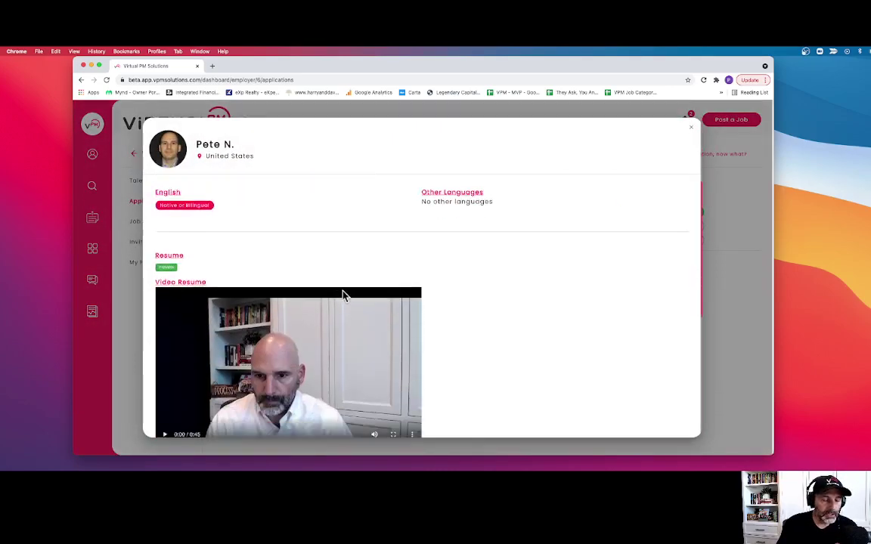
{"action": "left_click", "coordinate": [167, 256]}
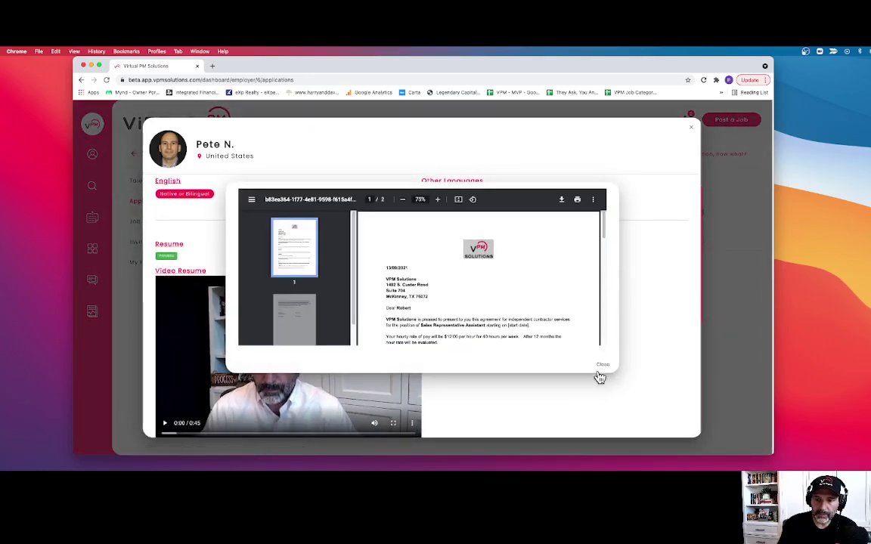
{"action": "left_click", "coordinate": [603, 369]}
{"action": "scroll", "coordinate": [447, 325], "scroll_direction": "down", "scroll_amount": 2}
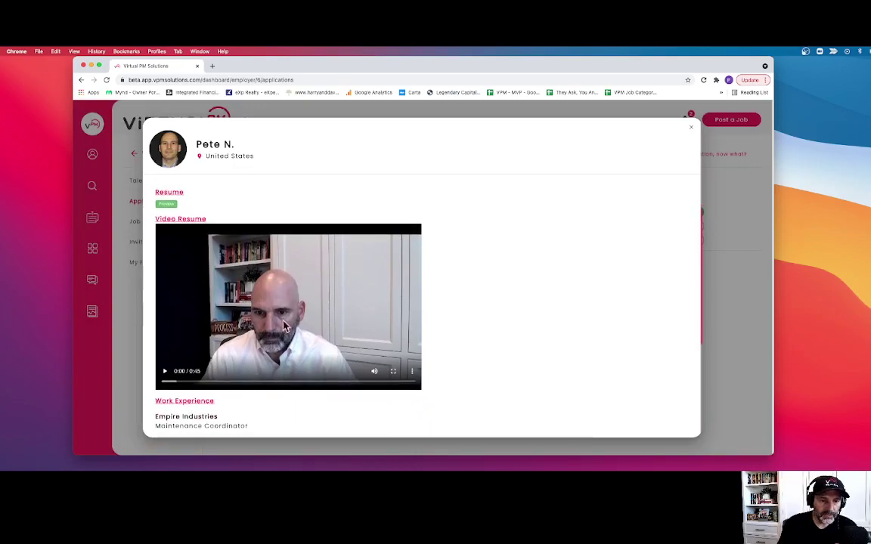
{"action": "scroll", "coordinate": [454, 311], "scroll_direction": "up", "scroll_amount": 4}
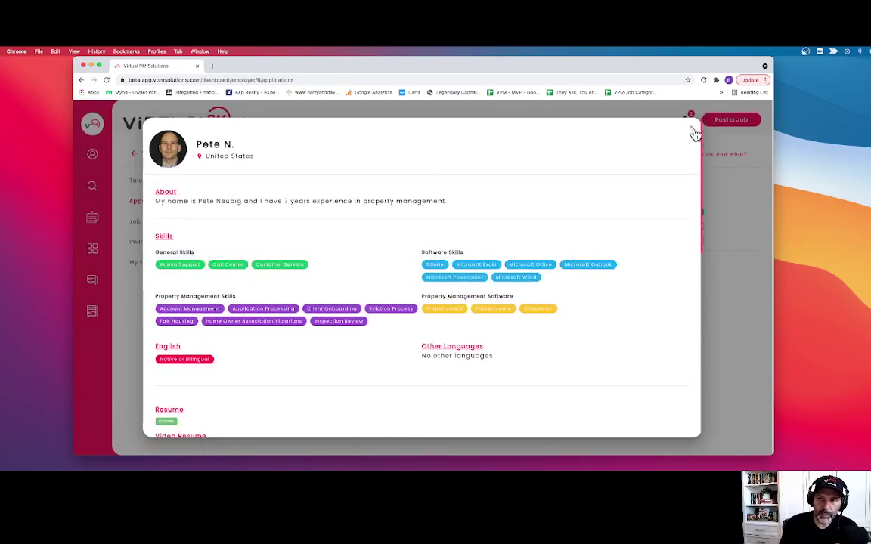
{"action": "left_click", "coordinate": [695, 133]}
Begin the applicant's interview process and open the message conversation offered for scheduling the interview.
{"action": "left_click", "coordinate": [667, 212]}
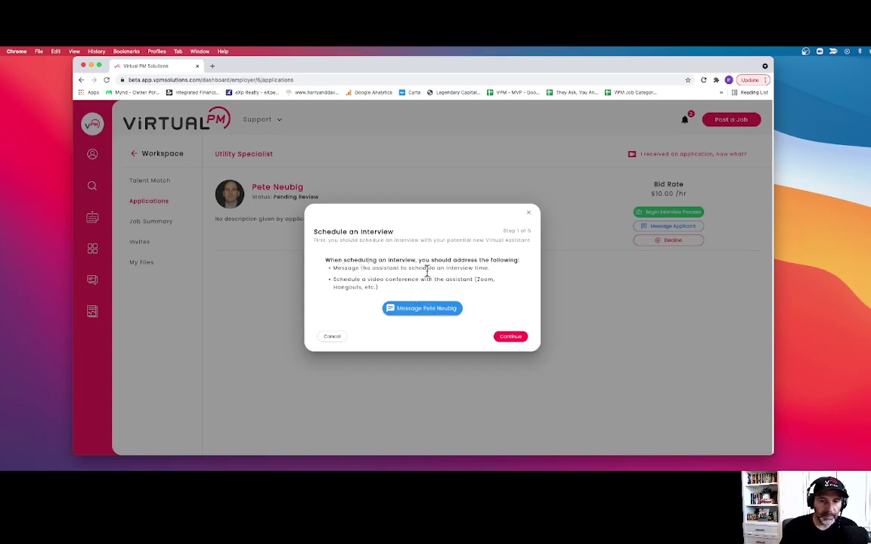
{"action": "left_click_drag", "start_coordinate": [446, 269], "coordinate": [501, 272]}
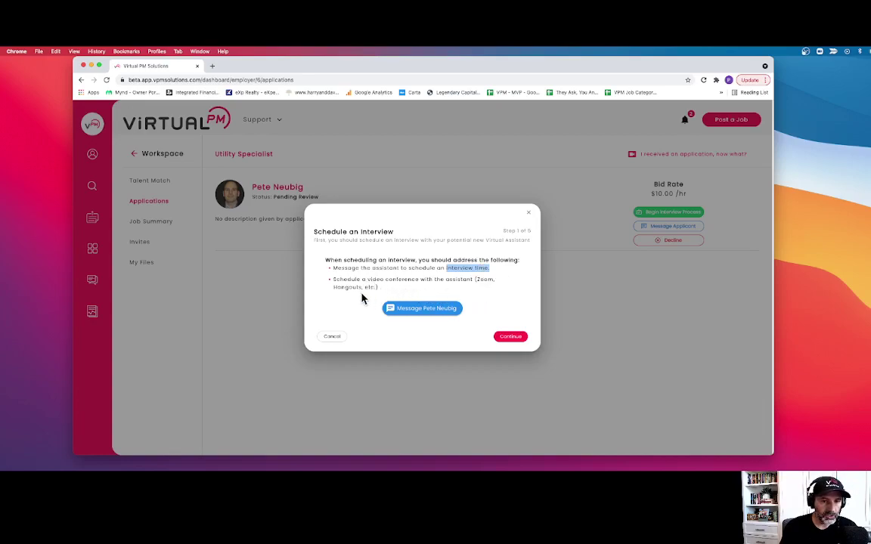
{"action": "left_click", "coordinate": [427, 313]}
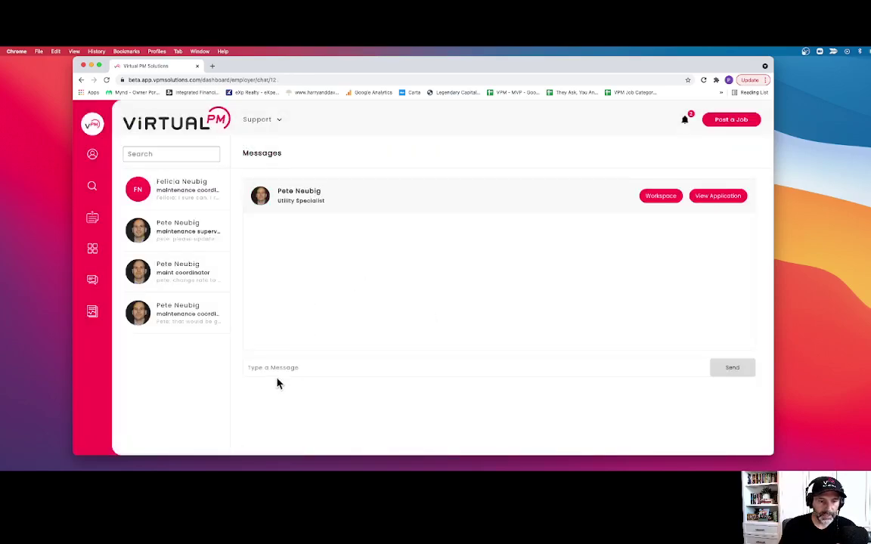
{"action": "type", "text": "a"}
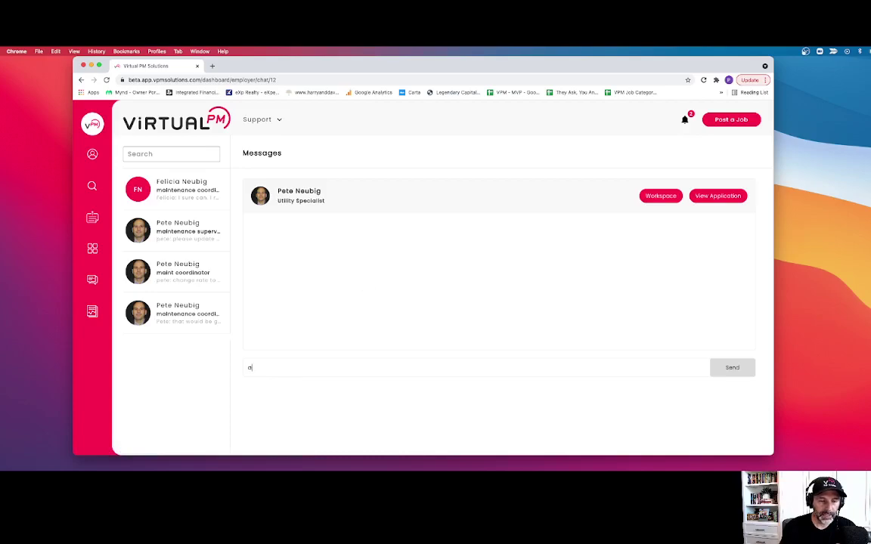
{"action": "key", "text": "BackSpace"}
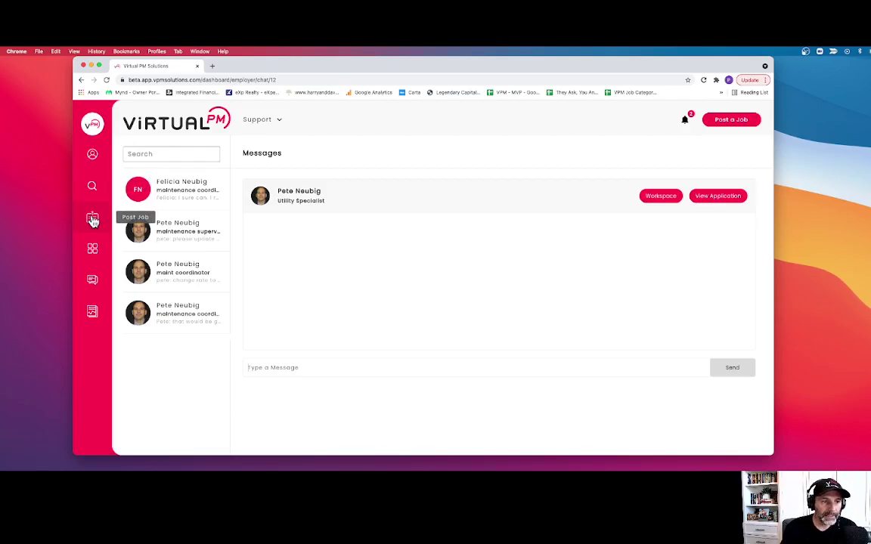
Return to the applications of the Utility Specialist job through the job dashboard.
{"action": "left_click", "coordinate": [687, 121]}
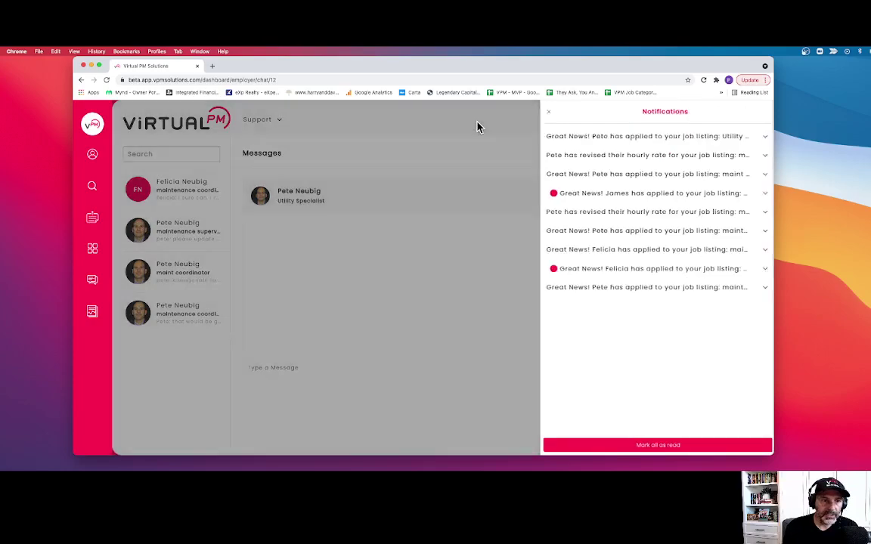
{"action": "left_click", "coordinate": [476, 127]}
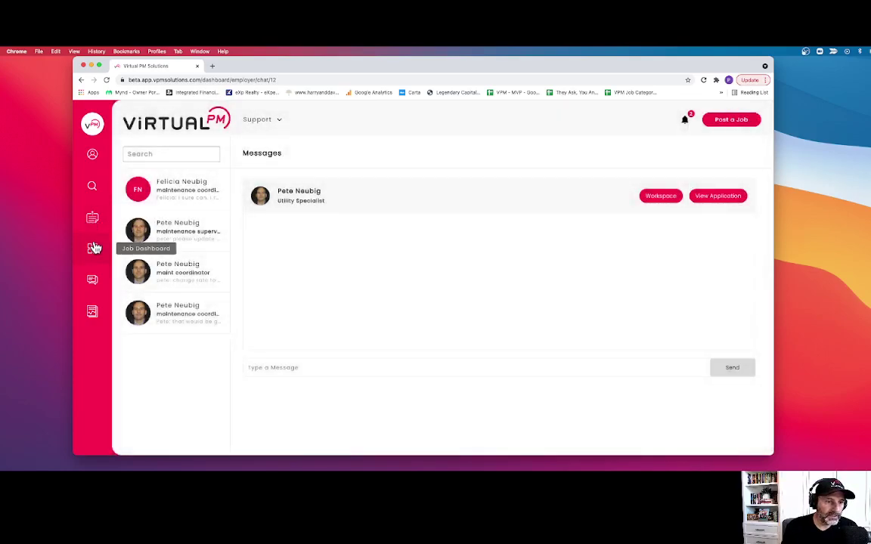
{"action": "left_click", "coordinate": [93, 249]}
{"action": "scroll", "coordinate": [364, 311], "scroll_direction": "down", "scroll_amount": 5}
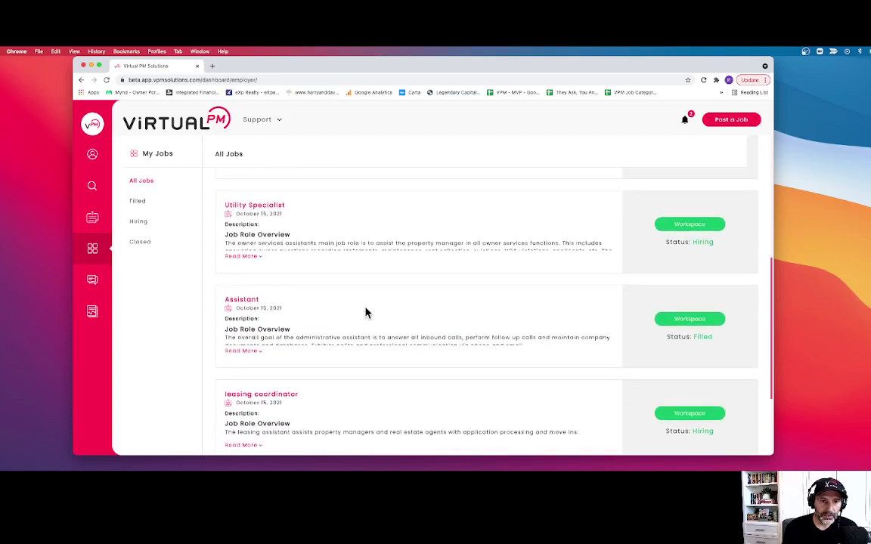
{"action": "left_click", "coordinate": [677, 226]}
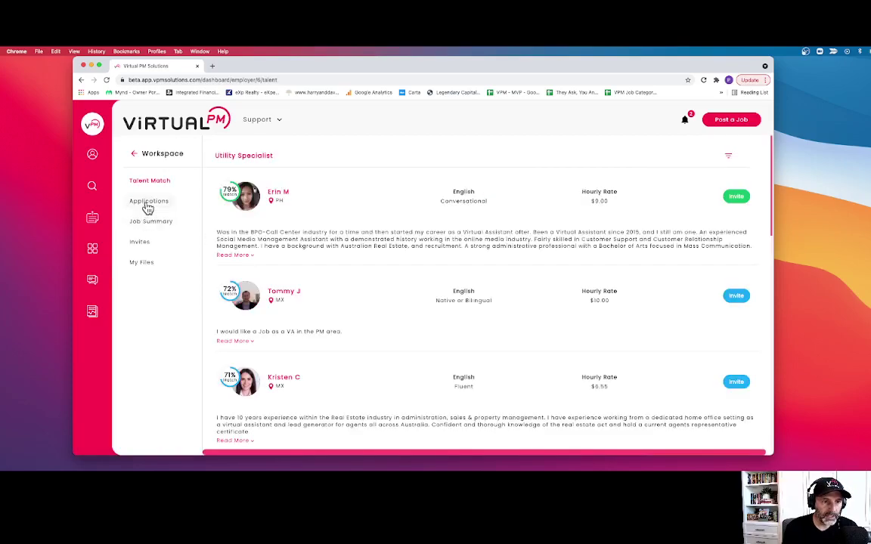
{"action": "left_click", "coordinate": [145, 202]}
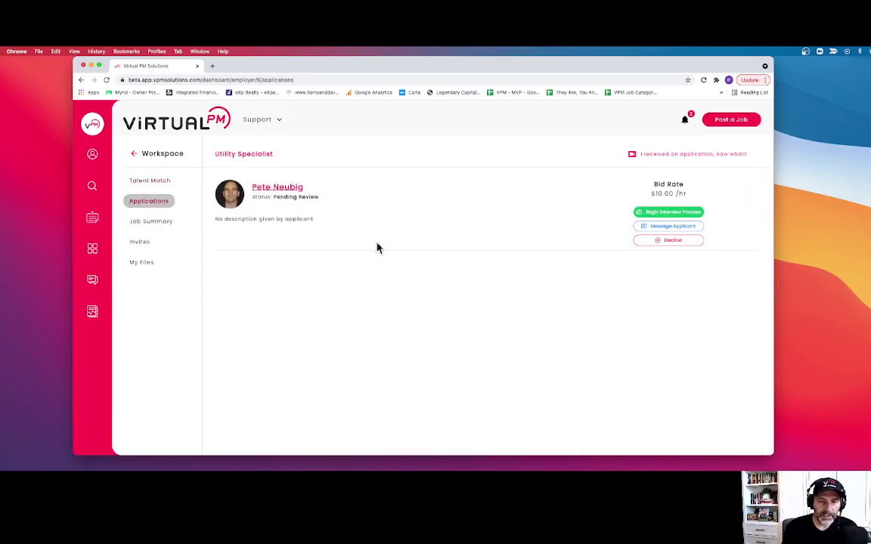
Advance the applicant's interview process to Pre-Interview Process, and check the linked speed test site and the computer specifications guidance.
{"action": "left_click", "coordinate": [671, 214]}
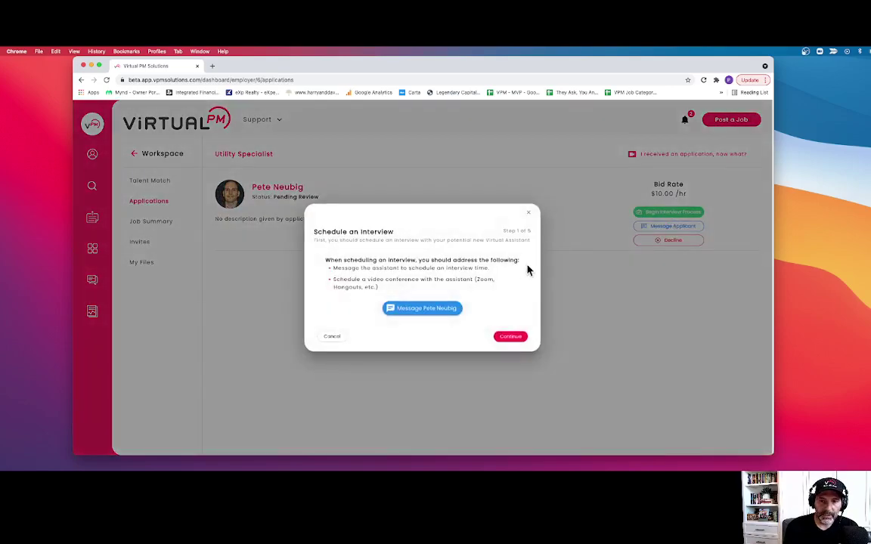
{"action": "left_click", "coordinate": [511, 337]}
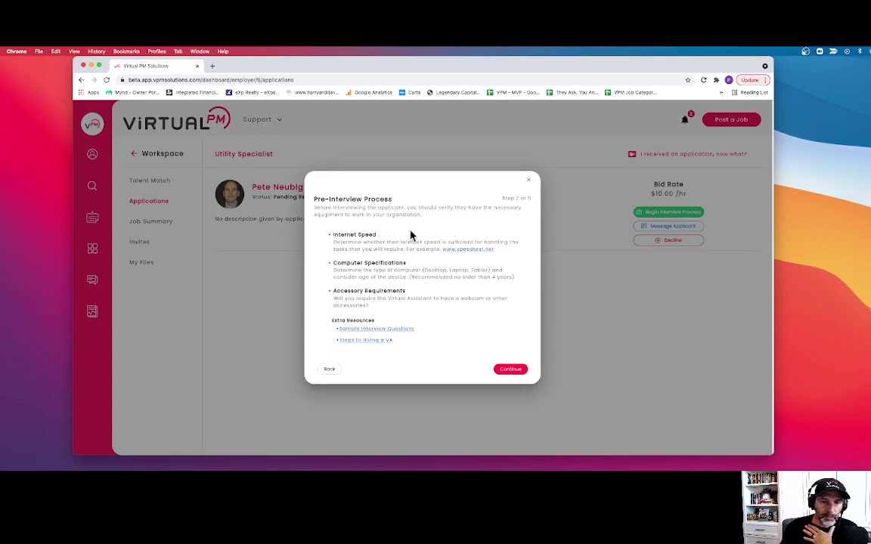
{"action": "left_click", "coordinate": [467, 256]}
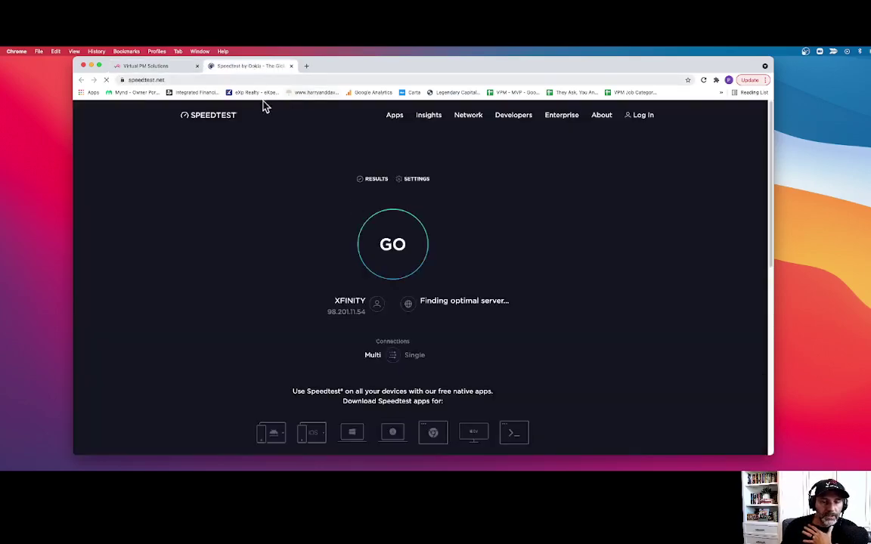
{"action": "left_click", "coordinate": [292, 67]}
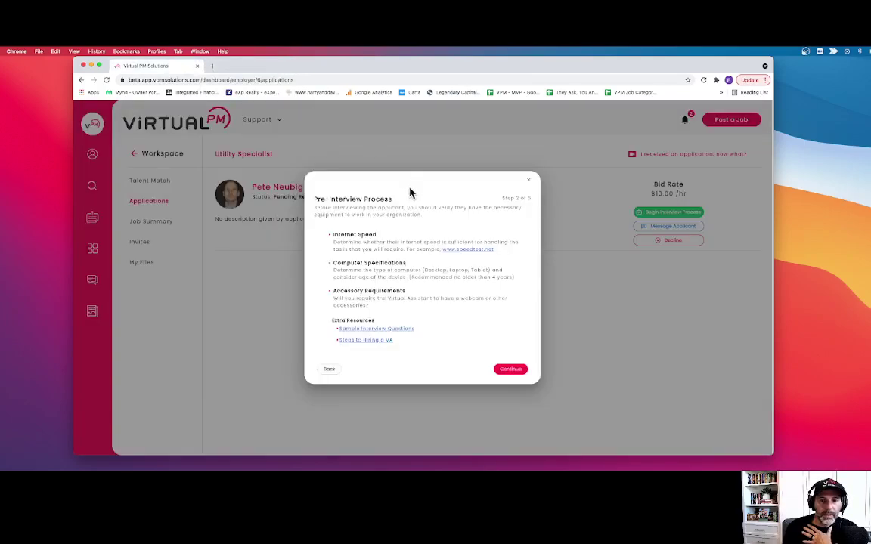
{"action": "left_click_drag", "start_coordinate": [332, 270], "coordinate": [517, 281]}
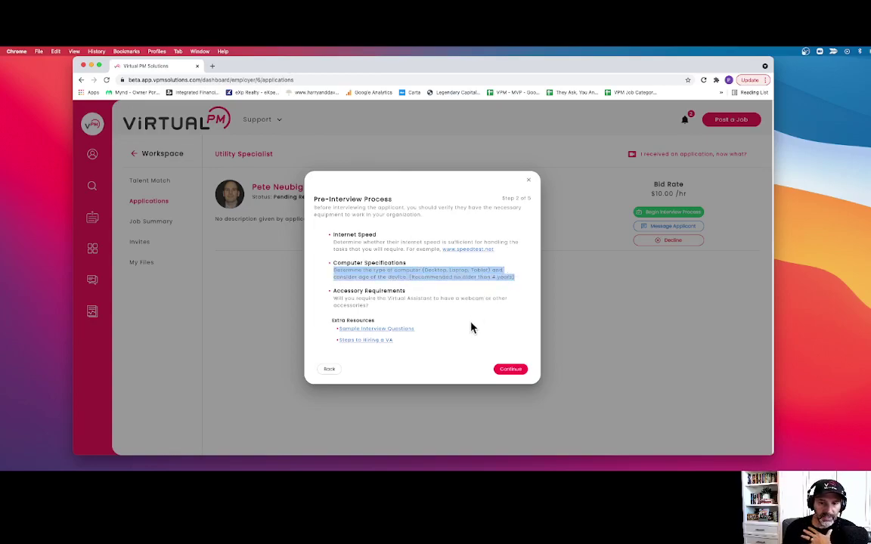
{"action": "left_click", "coordinate": [410, 317]}
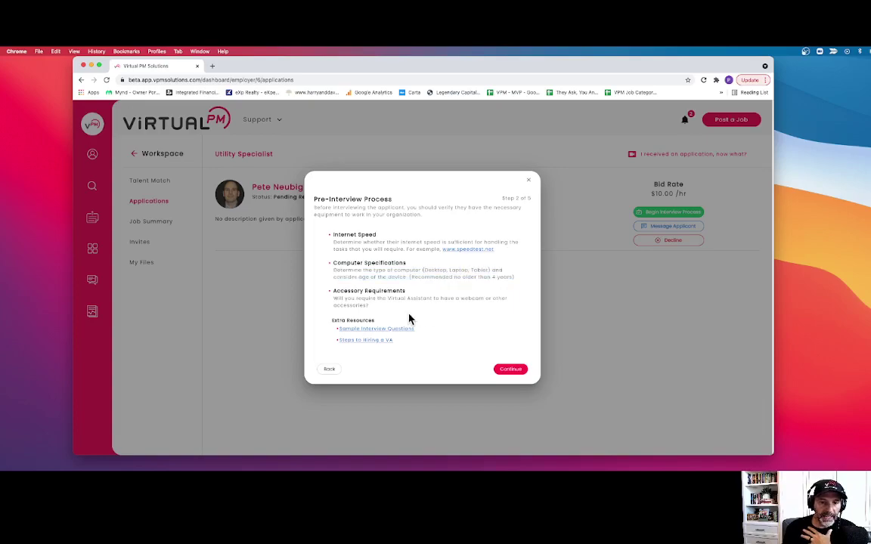
Check the sample interview questions linked under Extra Resources and close that page.
{"action": "left_click", "coordinate": [366, 332]}
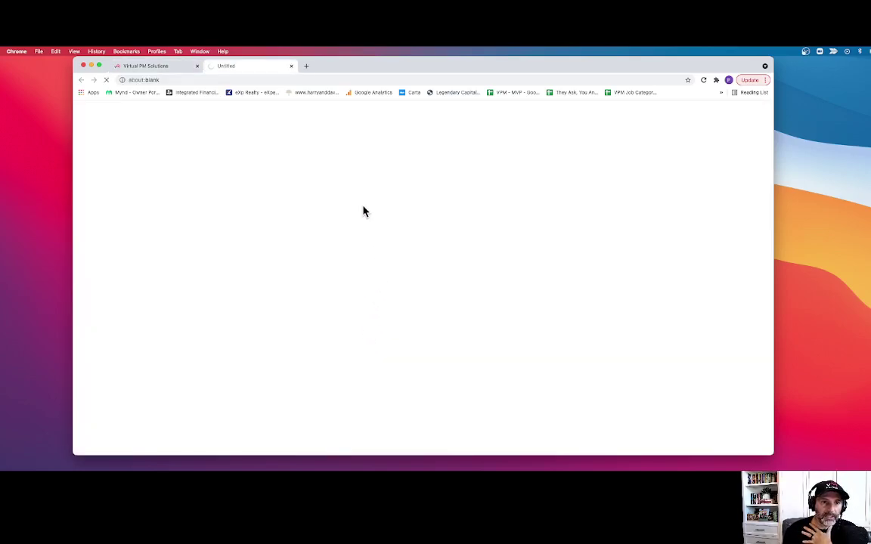
{"action": "scroll", "coordinate": [404, 327], "scroll_direction": "down", "scroll_amount": 3}
{"action": "scroll", "coordinate": [405, 325], "scroll_direction": "up", "scroll_amount": 3}
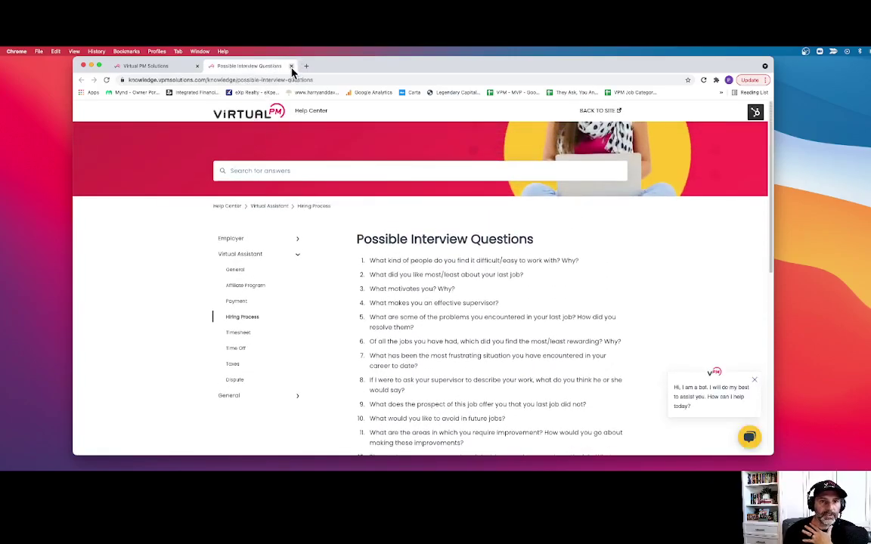
{"action": "left_click", "coordinate": [291, 67]}
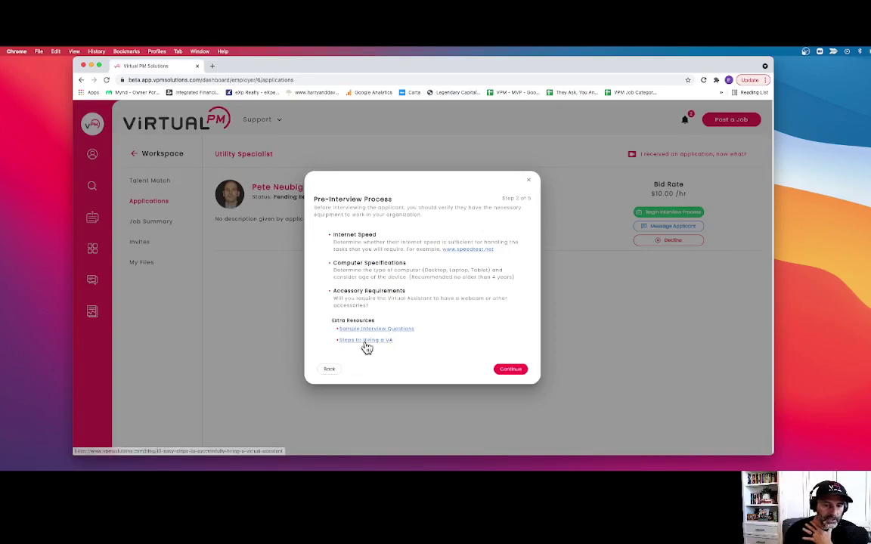
Skim the linked article on the steps to hiring a VA down to Step 4 and close it.
{"action": "left_click", "coordinate": [366, 341]}
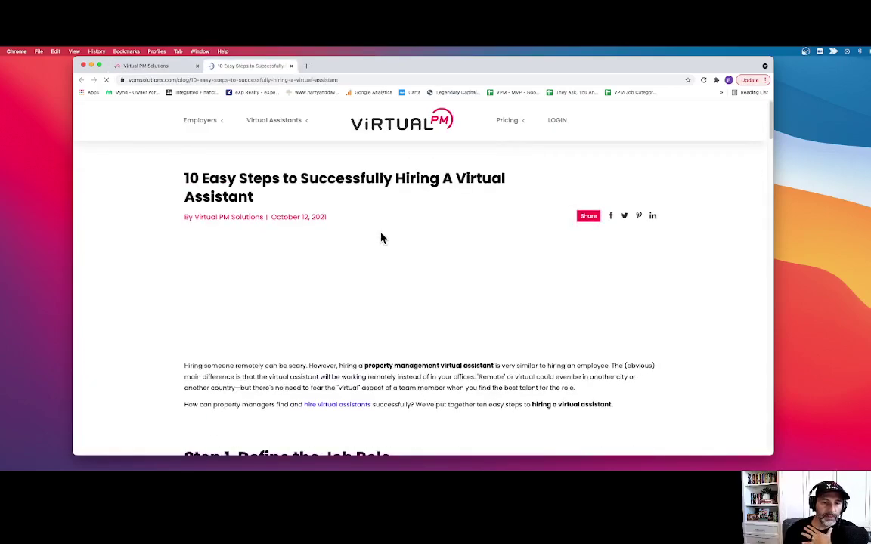
{"action": "scroll", "coordinate": [420, 291], "scroll_direction": "down", "scroll_amount": 5}
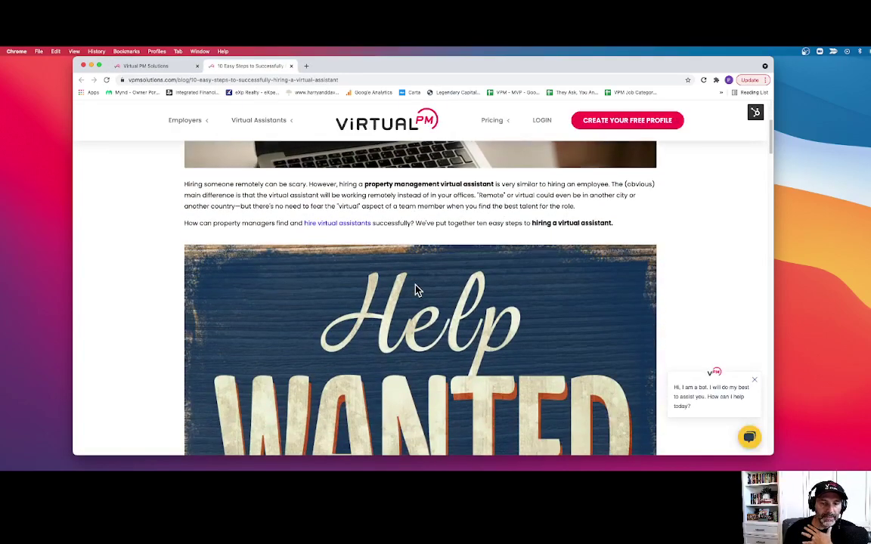
{"action": "scroll", "coordinate": [415, 291], "scroll_direction": "down", "scroll_amount": 10}
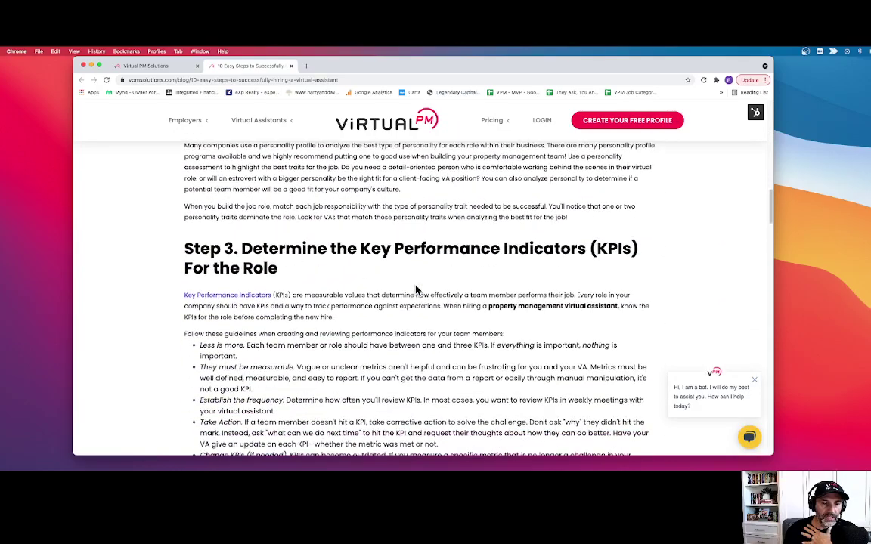
{"action": "scroll", "coordinate": [415, 290], "scroll_direction": "down", "scroll_amount": 4}
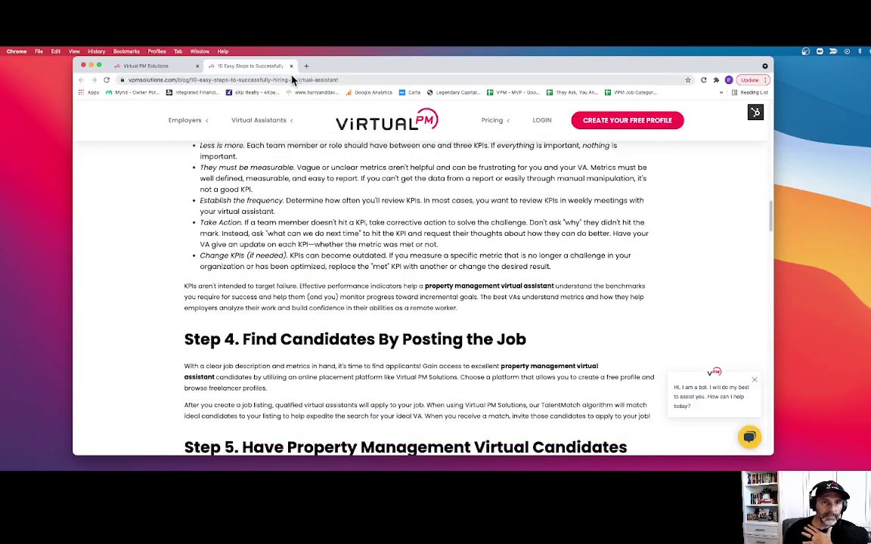
{"action": "left_click", "coordinate": [292, 66]}
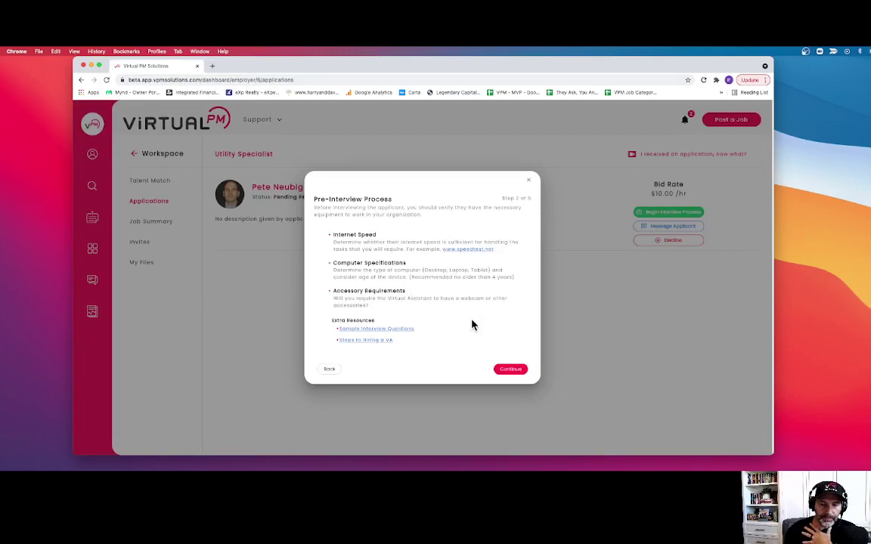
Advance the applicant's interview process to Background Screening, closing it once and beginning it again from the application.
{"action": "left_click", "coordinate": [514, 371]}
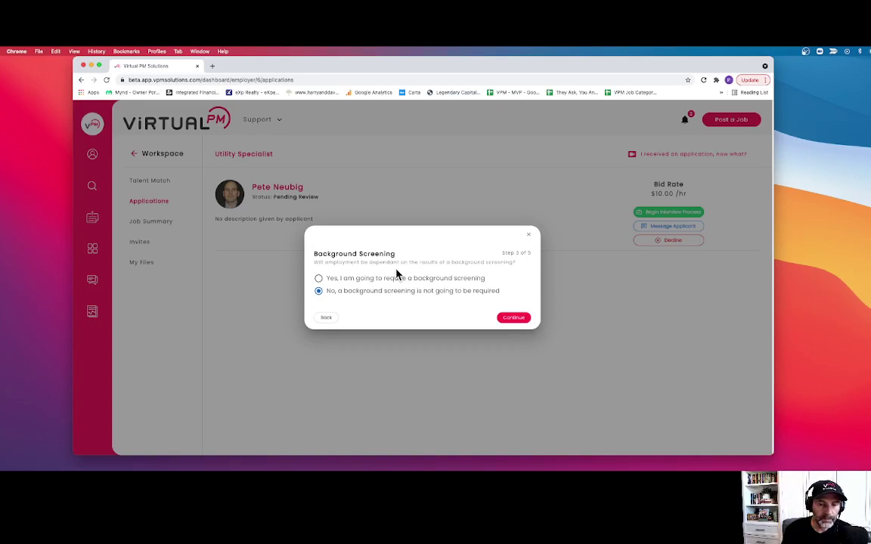
{"action": "left_click", "coordinate": [530, 236]}
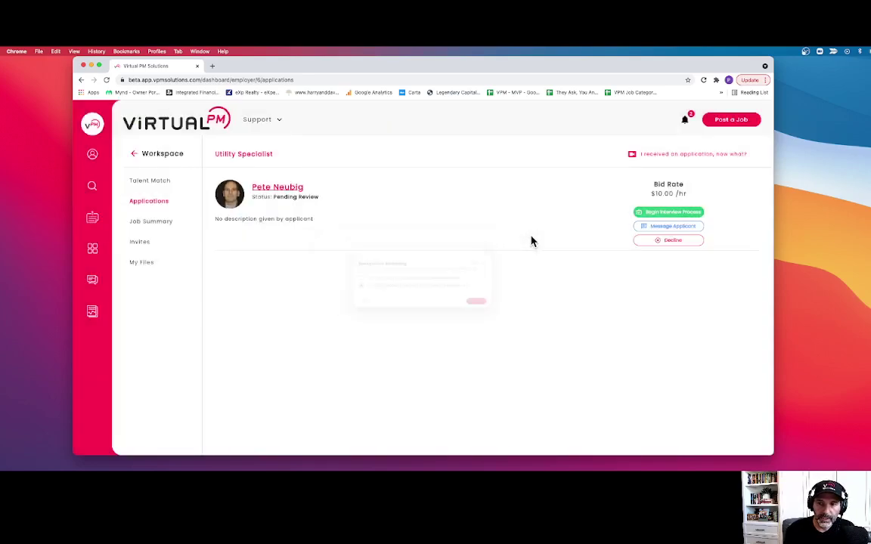
{"action": "left_click", "coordinate": [664, 214]}
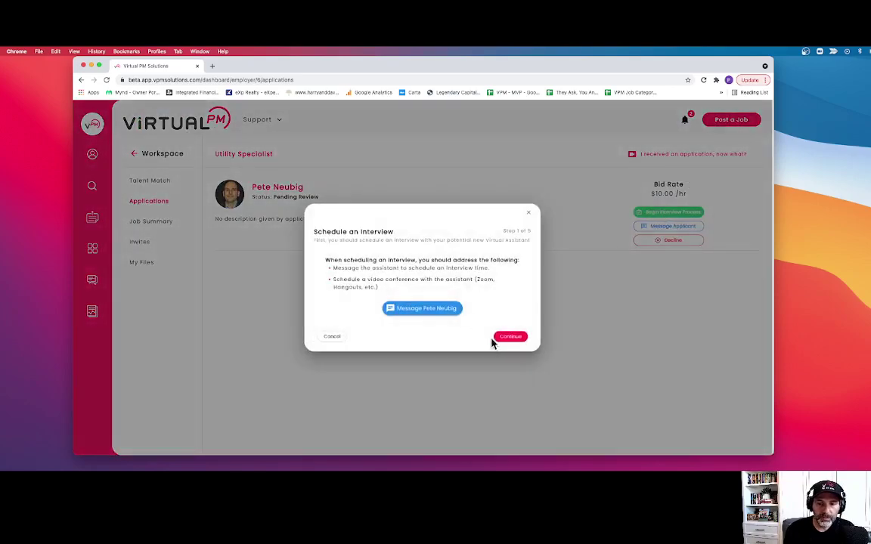
{"action": "left_click", "coordinate": [510, 338]}
{"action": "left_click", "coordinate": [510, 367]}
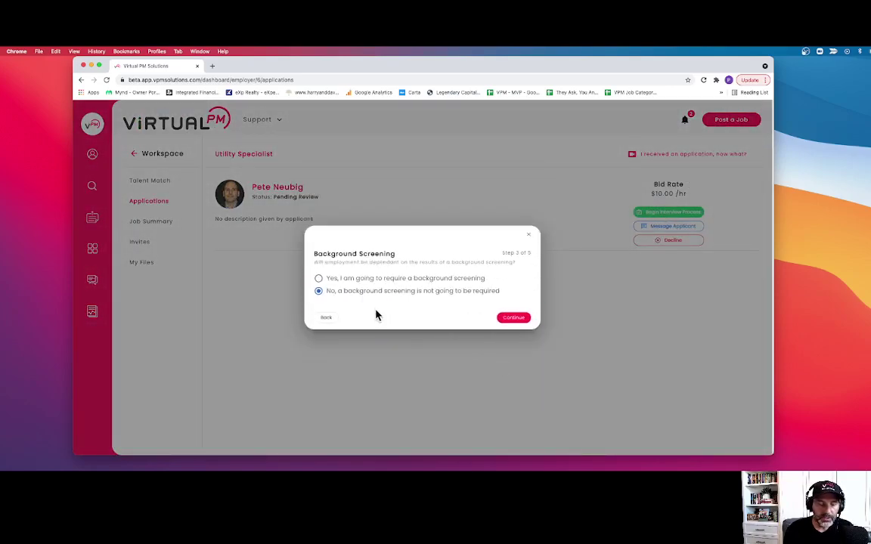
Review Hire Image's screening packages through the background screening request, and continue with no background screening required.
{"action": "left_click", "coordinate": [320, 279]}
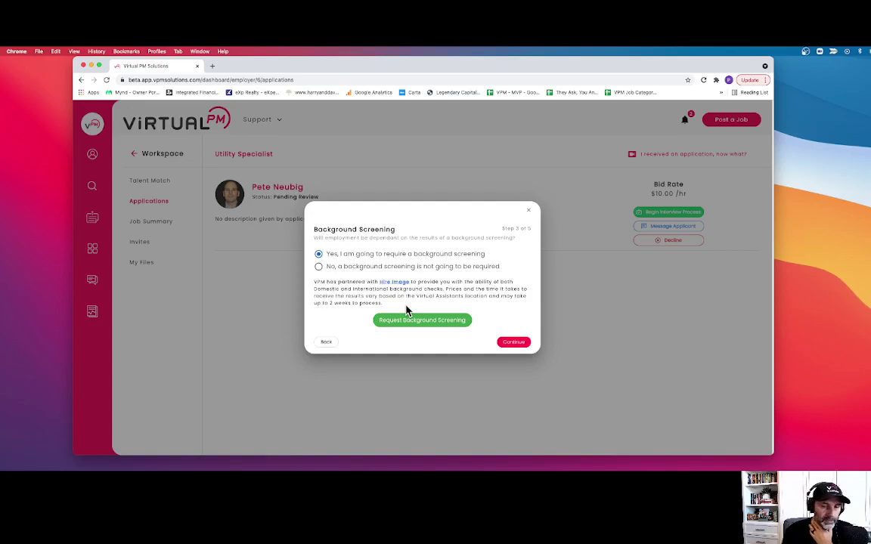
{"action": "left_click", "coordinate": [415, 324]}
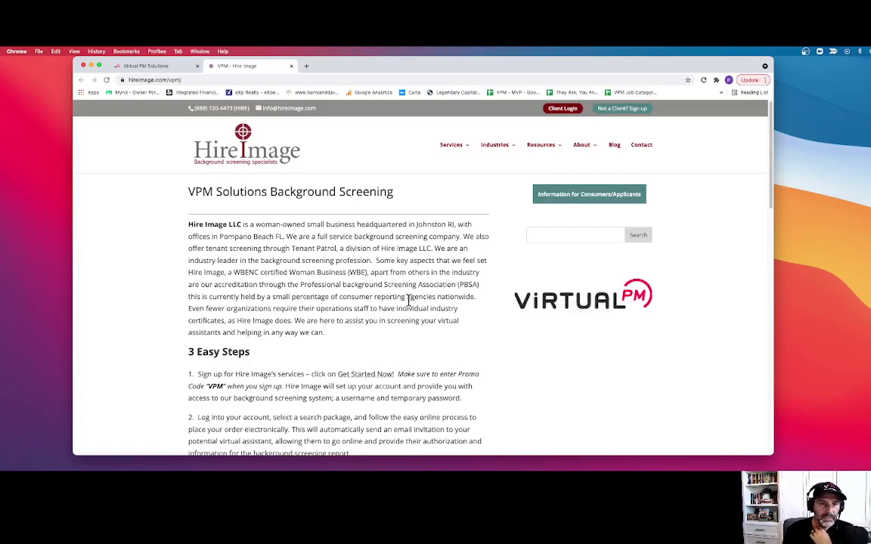
{"action": "scroll", "coordinate": [412, 321], "scroll_direction": "down", "scroll_amount": 10}
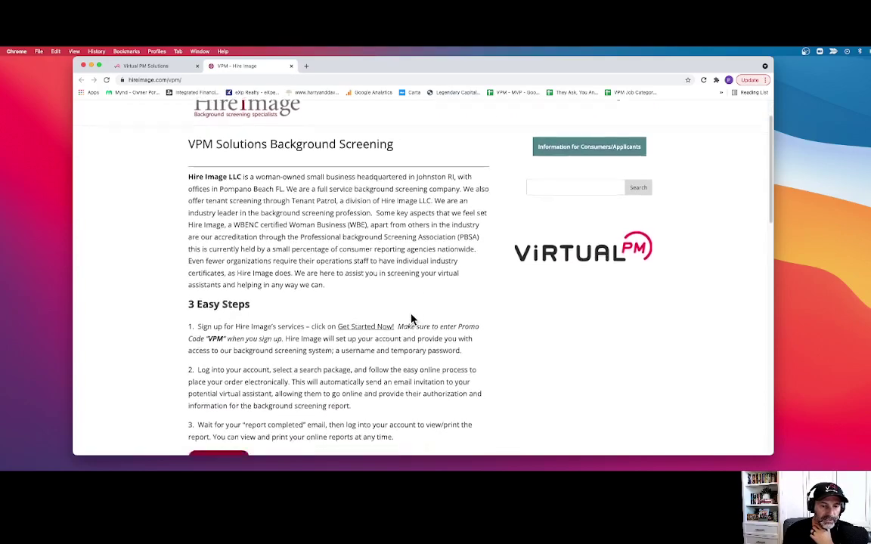
{"action": "scroll", "coordinate": [411, 320], "scroll_direction": "down", "scroll_amount": 9}
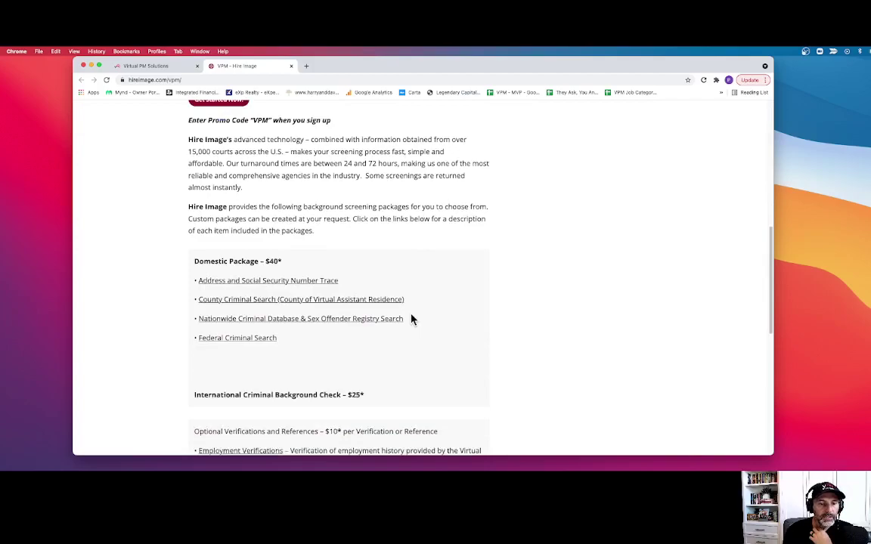
{"action": "scroll", "coordinate": [411, 320], "scroll_direction": "up", "scroll_amount": 5}
{"action": "scroll", "coordinate": [411, 320], "scroll_direction": "up", "scroll_amount": 12}
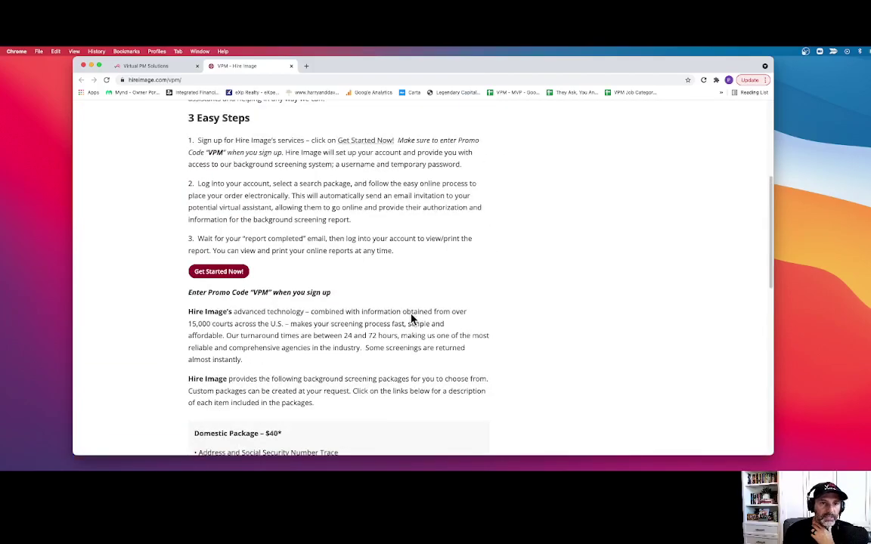
{"action": "scroll", "coordinate": [429, 307], "scroll_direction": "up", "scroll_amount": 2}
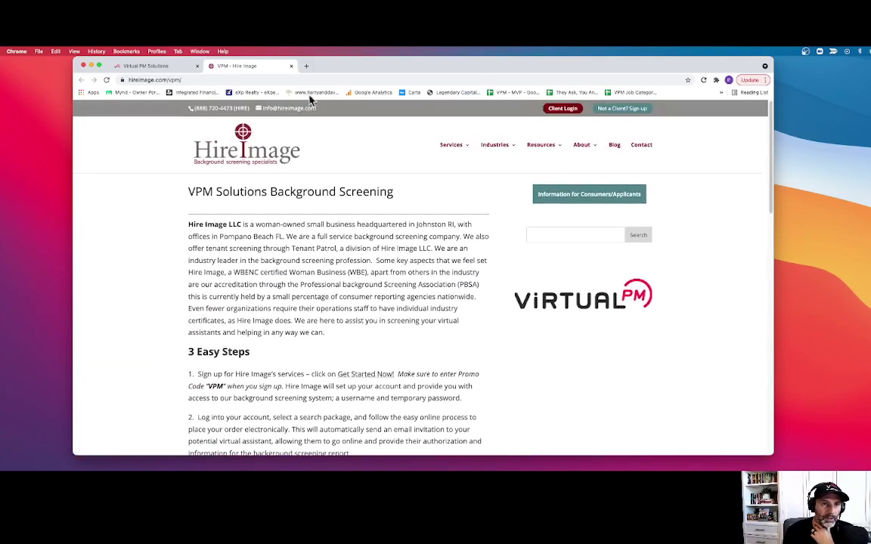
{"action": "left_click", "coordinate": [291, 66]}
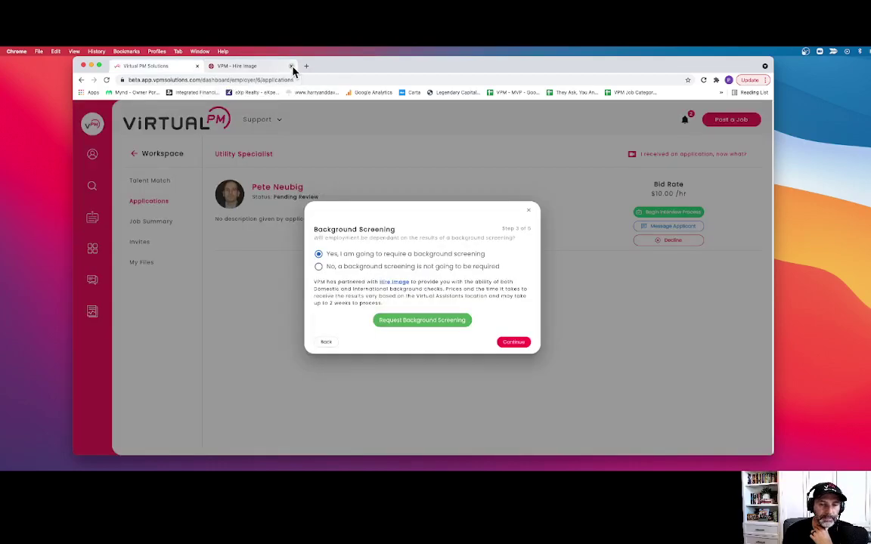
{"action": "left_click", "coordinate": [319, 267]}
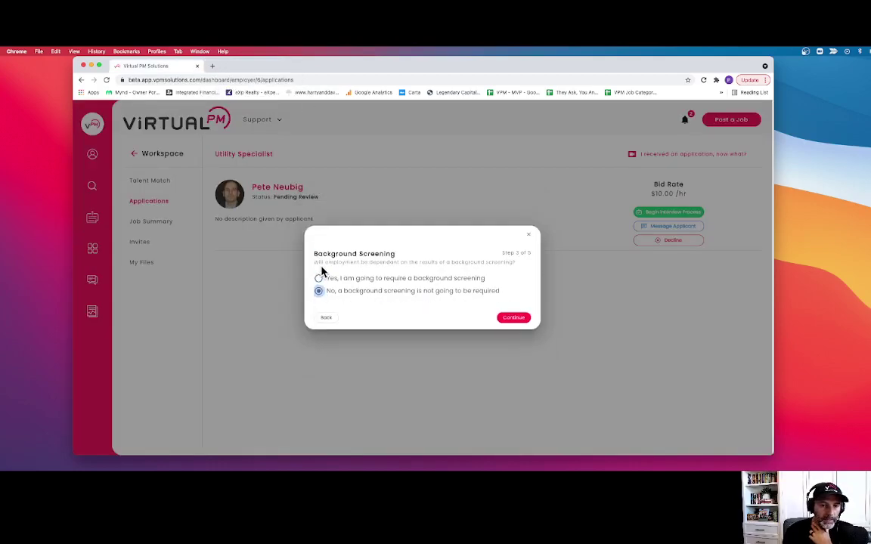
{"action": "left_click", "coordinate": [513, 319]}
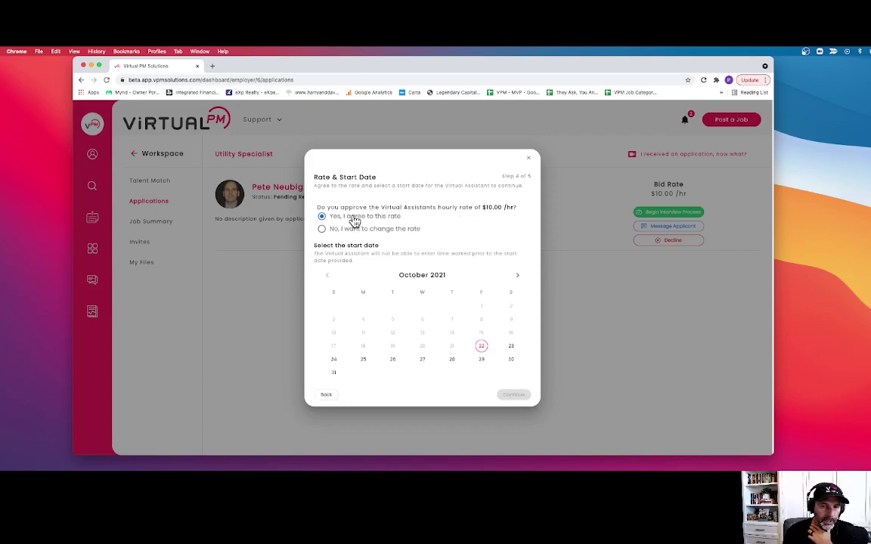
Check the option for changing the rate, agree to the $10.00 hourly rate and set the start date to October 25, 2021.
{"action": "left_click", "coordinate": [322, 228]}
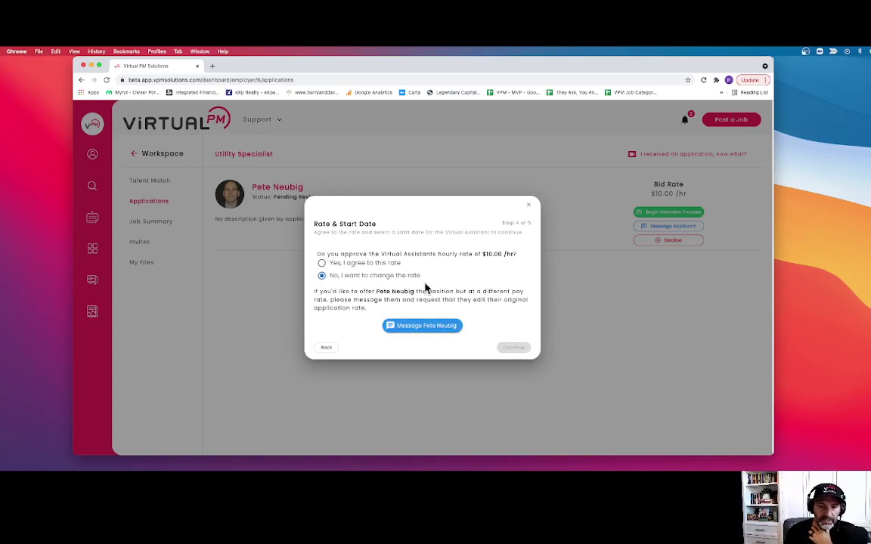
{"action": "left_click", "coordinate": [322, 262]}
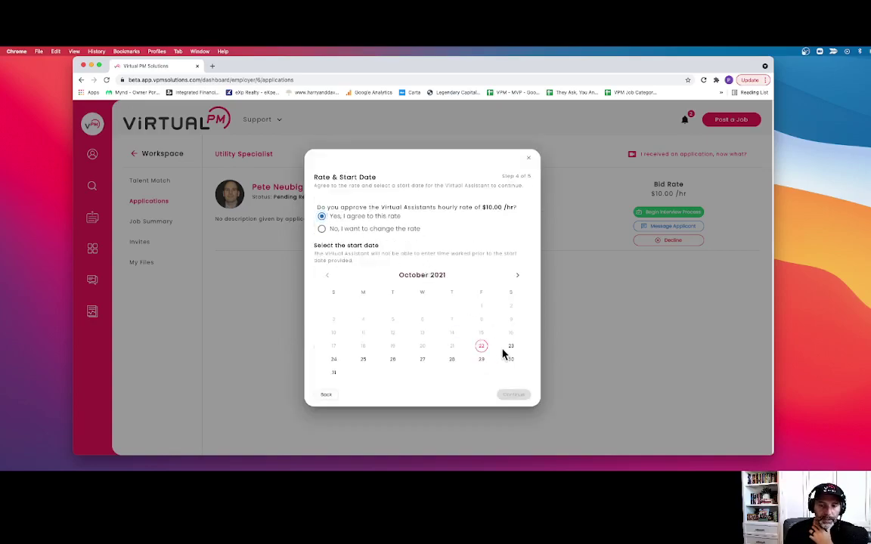
{"action": "left_click", "coordinate": [362, 360]}
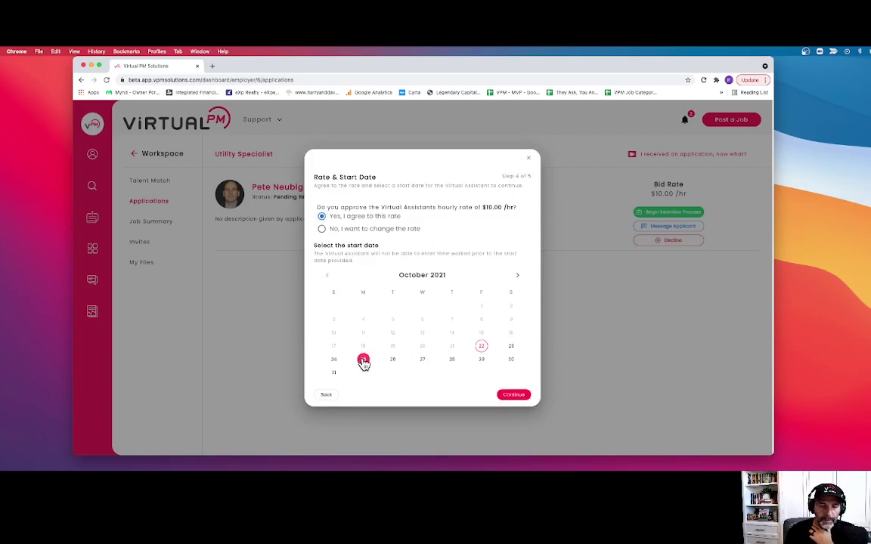
{"action": "left_click", "coordinate": [515, 397]}
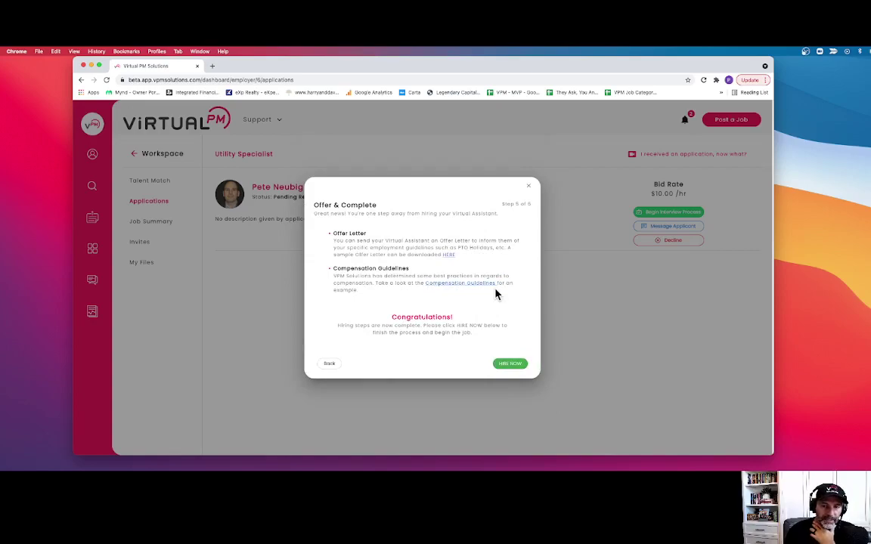
Look through the sample virtual assistant offer letter linked in Offer & Complete and close it.
{"action": "left_click", "coordinate": [449, 256]}
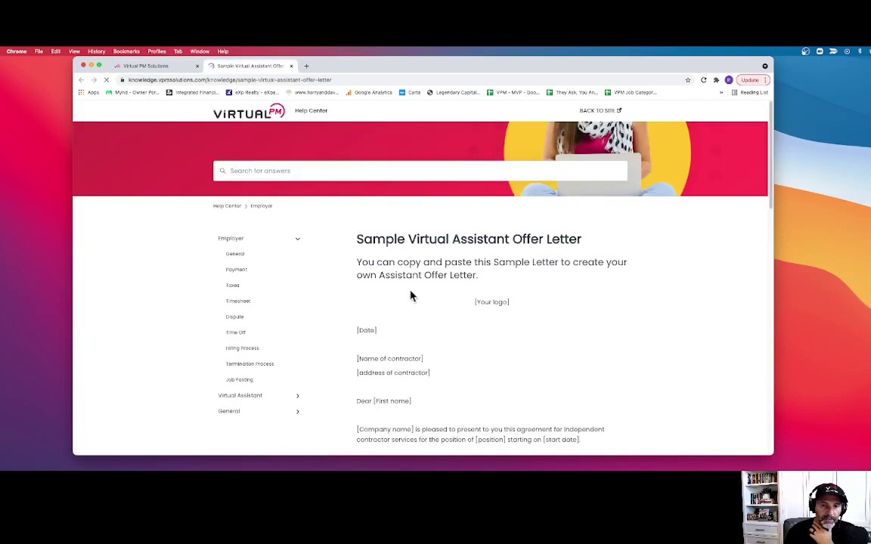
{"action": "scroll", "coordinate": [413, 295], "scroll_direction": "down", "scroll_amount": 10}
{"action": "scroll", "coordinate": [413, 297], "scroll_direction": "up", "scroll_amount": 8}
{"action": "scroll", "coordinate": [413, 296], "scroll_direction": "up", "scroll_amount": 3}
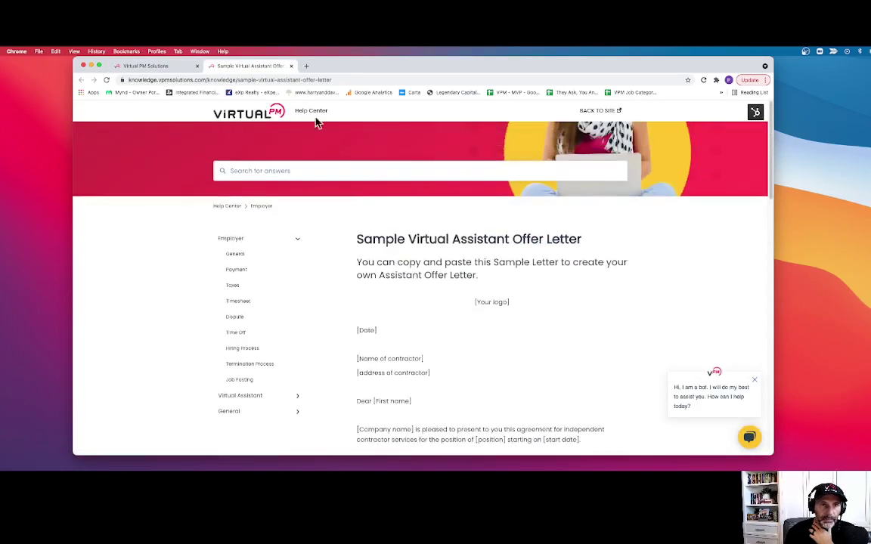
{"action": "left_click", "coordinate": [291, 67]}
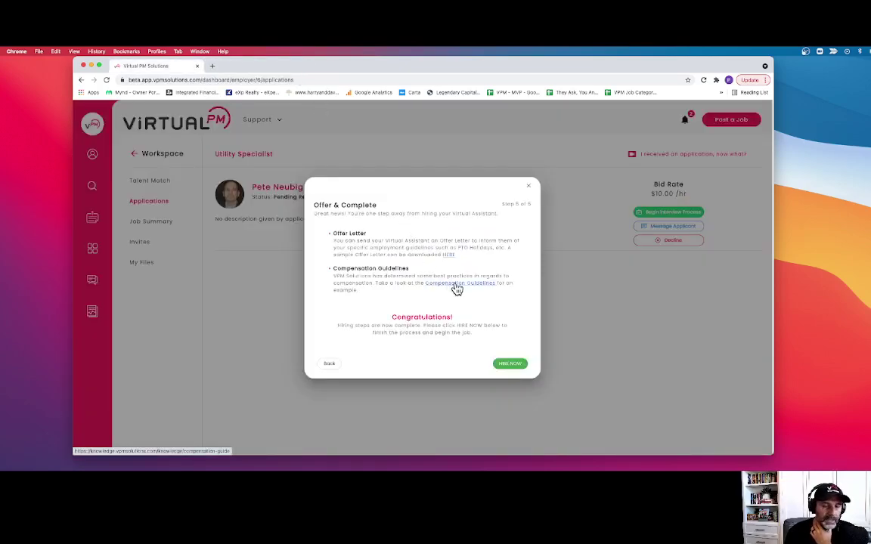
Read through the Compensation Guidelines linked in Offer & Complete and close the guide.
{"action": "left_click", "coordinate": [457, 285]}
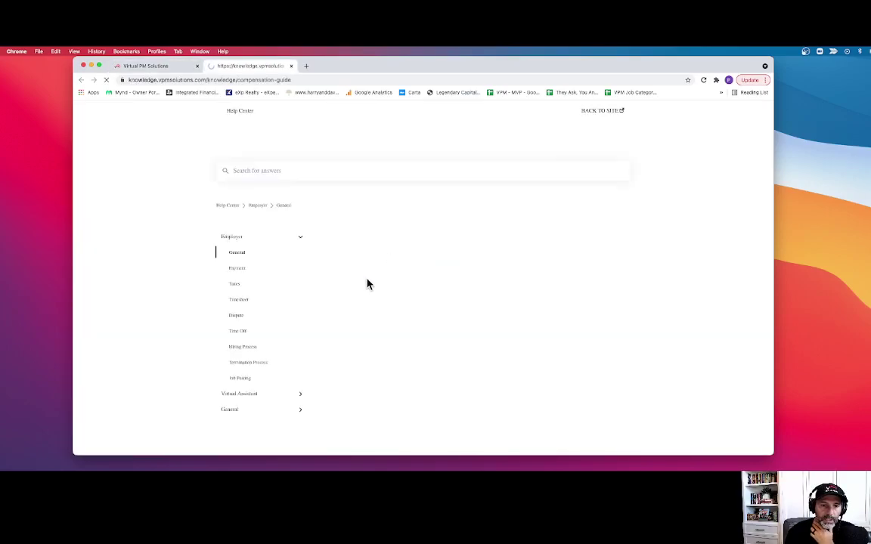
{"action": "scroll", "coordinate": [414, 292], "scroll_direction": "down", "scroll_amount": 10}
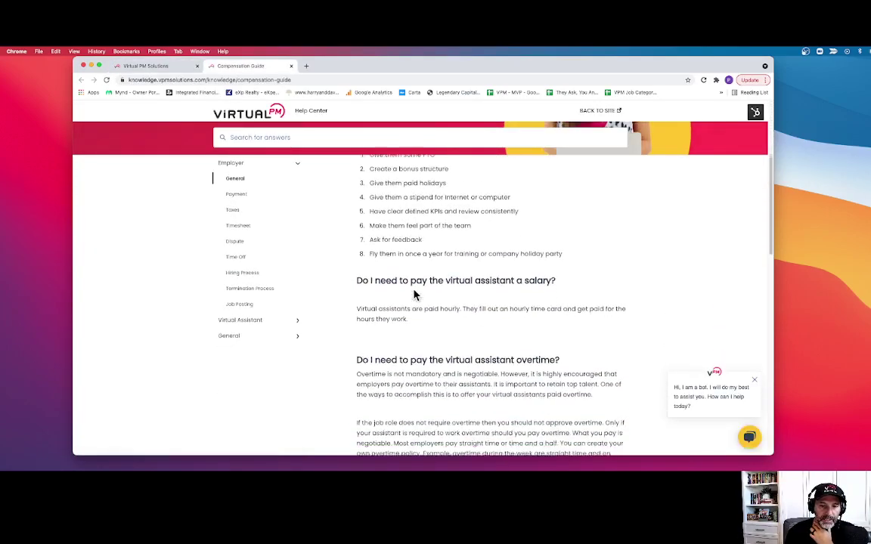
{"action": "scroll", "coordinate": [414, 293], "scroll_direction": "down", "scroll_amount": 5}
{"action": "scroll", "coordinate": [414, 291], "scroll_direction": "up", "scroll_amount": 8}
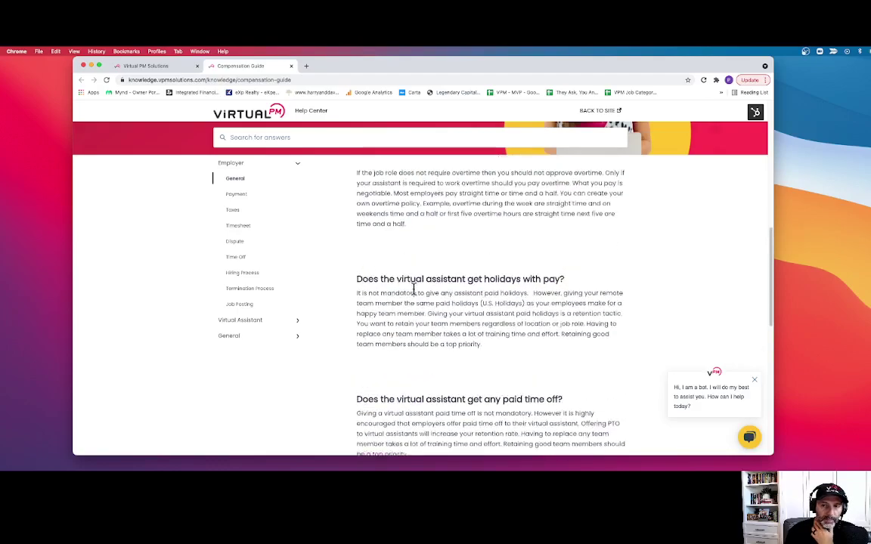
{"action": "scroll", "coordinate": [414, 291], "scroll_direction": "up", "scroll_amount": 5}
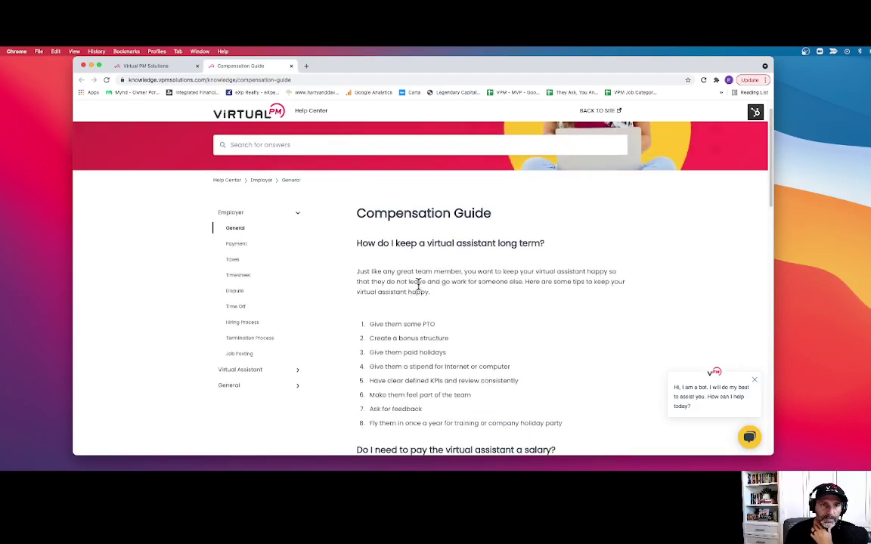
{"action": "left_click", "coordinate": [292, 67]}
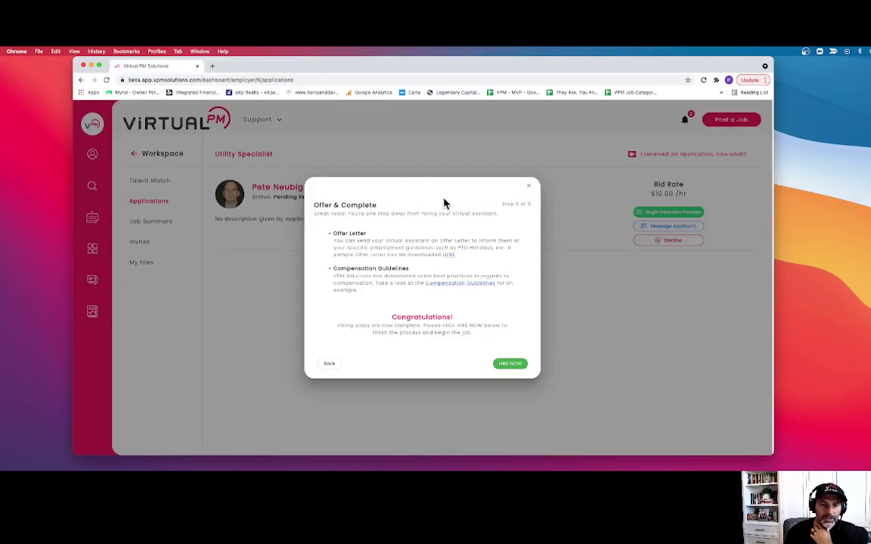
Hire the applicant for the Utility Specialist job and agree to the virtual contract terms.
{"action": "left_click", "coordinate": [512, 364]}
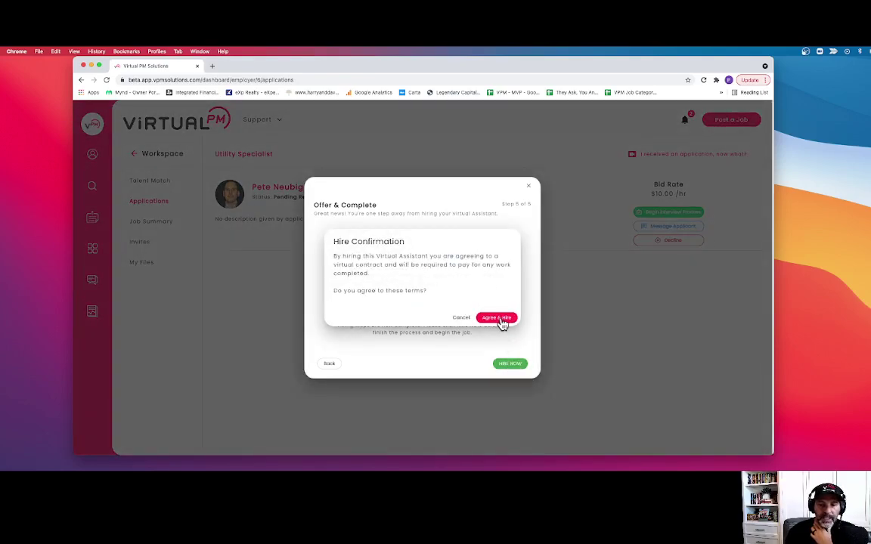
{"action": "left_click", "coordinate": [499, 318]}
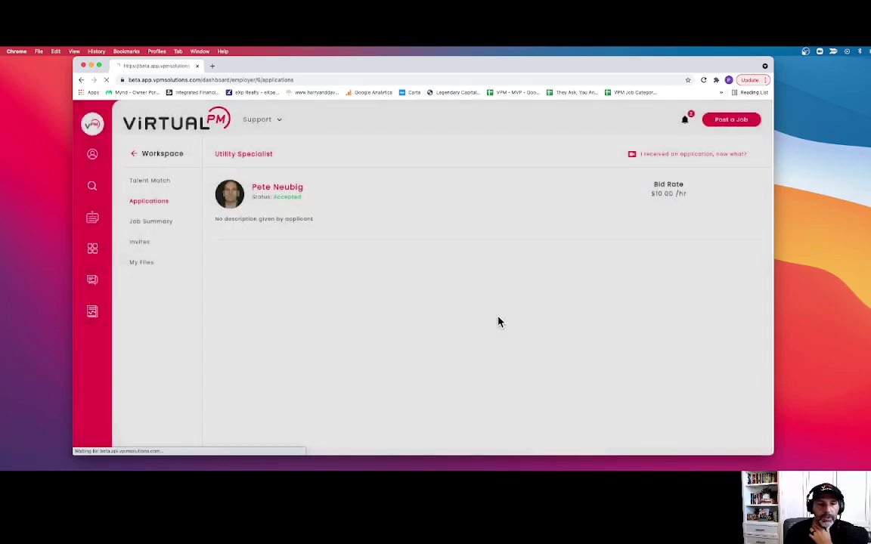
Open the Utility Specialist workspace from the filled jobs and look over its job summary.
{"action": "left_click", "coordinate": [158, 155]}
{"action": "left_click", "coordinate": [141, 223]}
{"action": "left_click", "coordinate": [138, 201]}
{"action": "scroll", "coordinate": [325, 266], "scroll_direction": "down", "scroll_amount": 1}
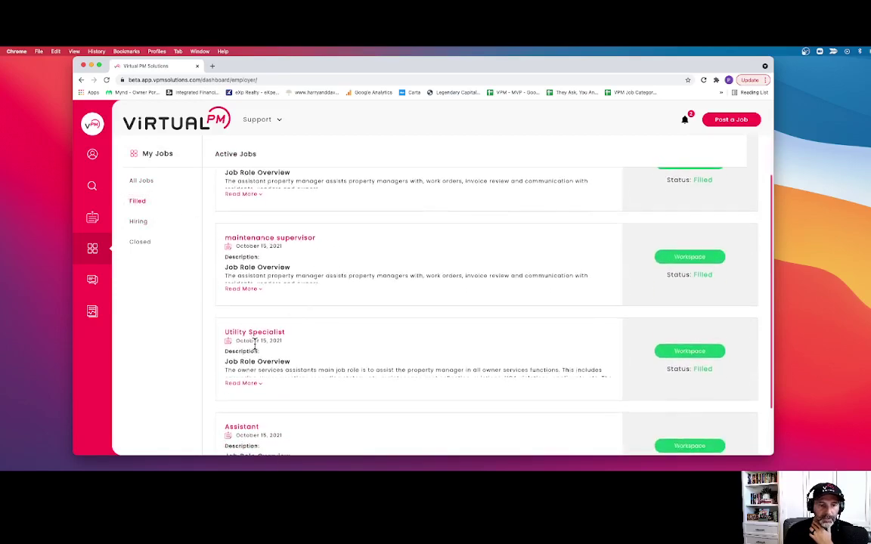
{"action": "left_click", "coordinate": [688, 354]}
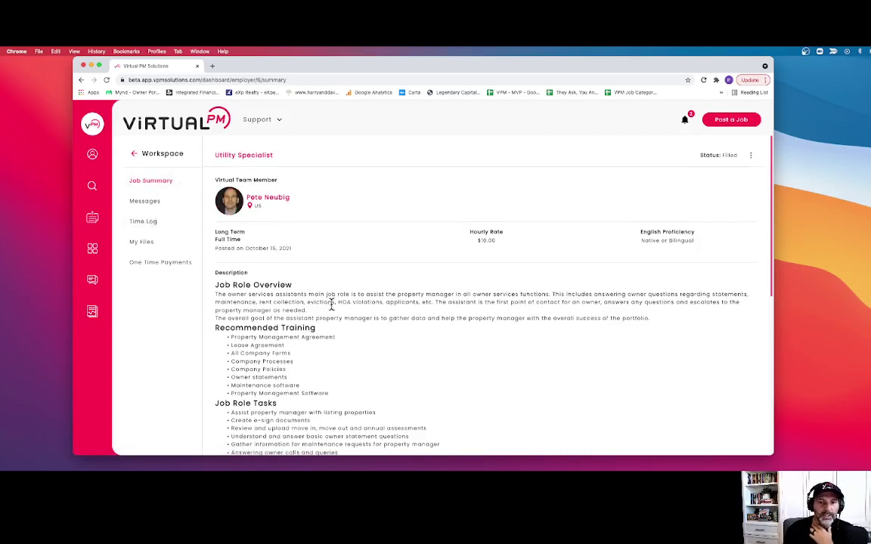
{"action": "scroll", "coordinate": [332, 304], "scroll_direction": "down", "scroll_amount": 1}
{"action": "scroll", "coordinate": [320, 306], "scroll_direction": "down", "scroll_amount": 2}
{"action": "scroll", "coordinate": [320, 306], "scroll_direction": "up", "scroll_amount": 2}
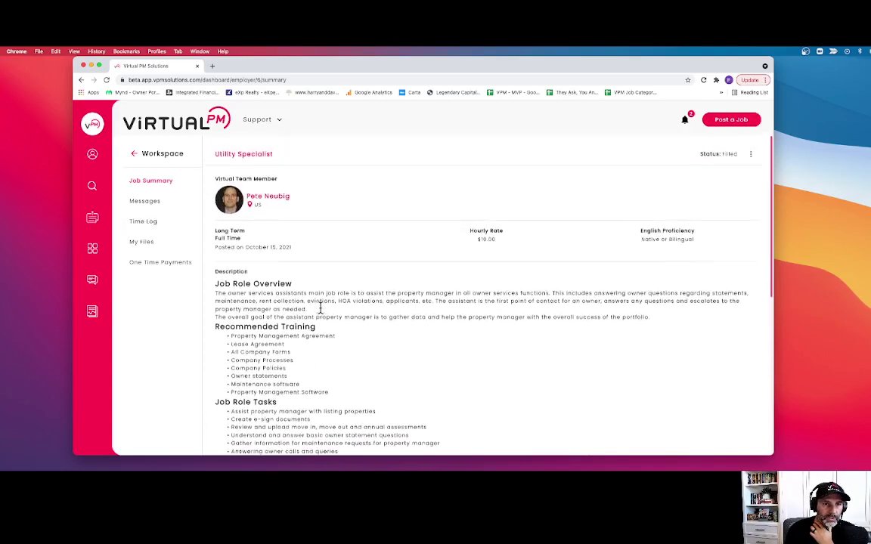
{"action": "scroll", "coordinate": [320, 307], "scroll_direction": "down", "scroll_amount": 1}
{"action": "scroll", "coordinate": [320, 306], "scroll_direction": "up", "scroll_amount": 2}
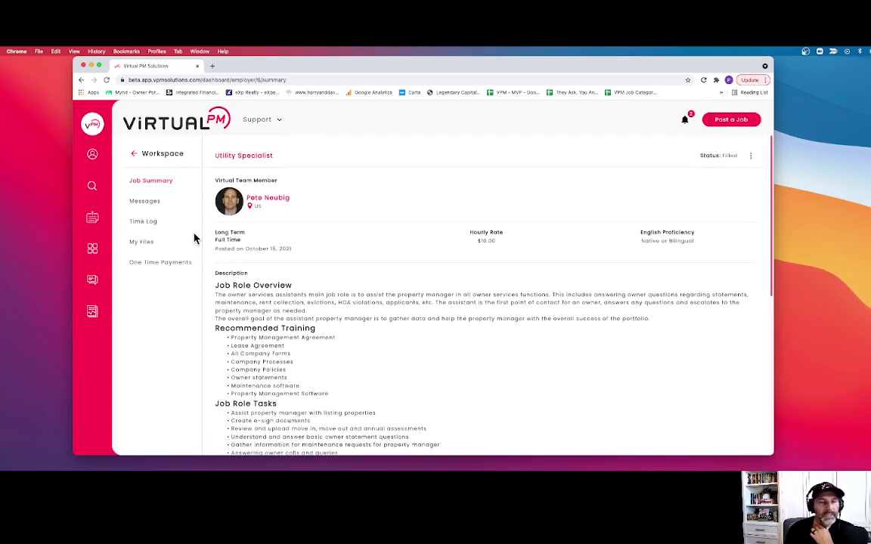